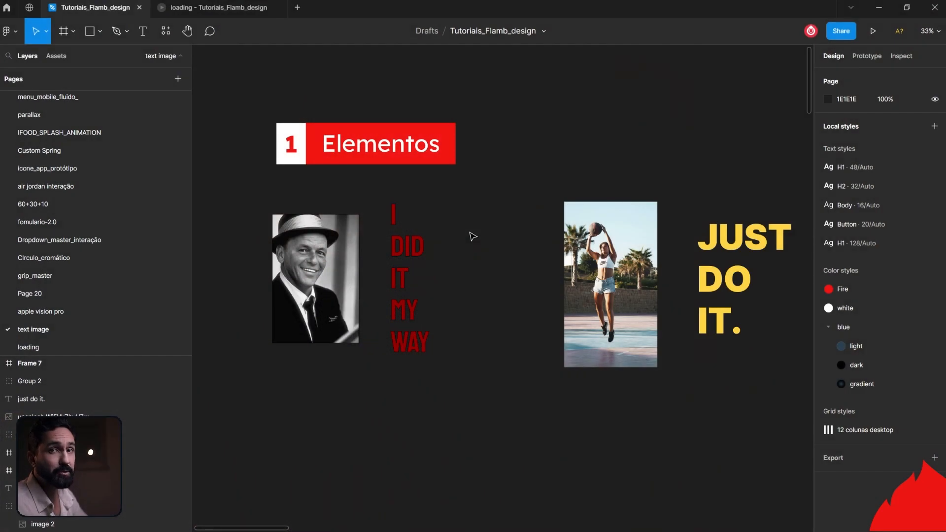
# Examine the photos and quote texts in the Elementos section and the empty frames in the Tutorial section.
pyautogui.doubleClick(410, 253)
pyautogui.doubleClick(410, 253)
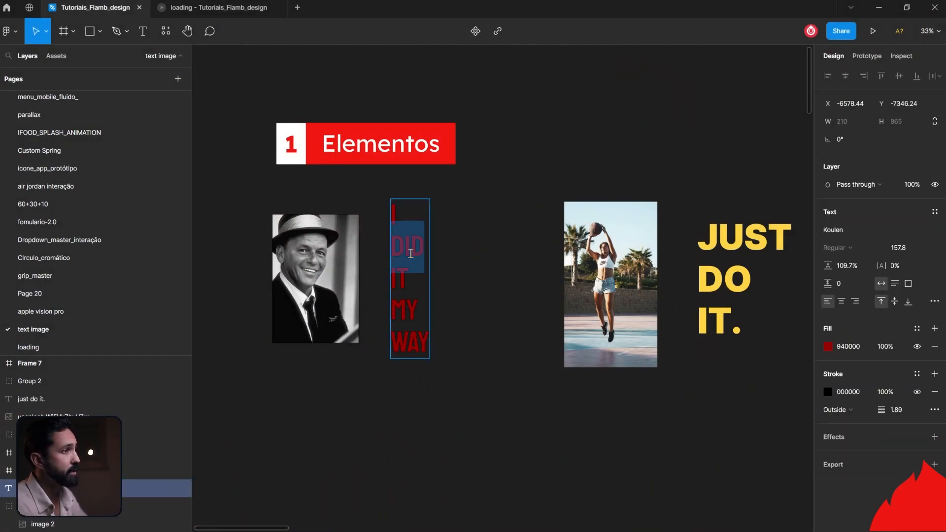
pyautogui.click(411, 249)
pyautogui.press('Escape')
pyautogui.click(489, 320)
pyautogui.click(738, 276)
pyautogui.doubleClick(738, 276)
pyautogui.press('Escape')
pyautogui.press('Escape')
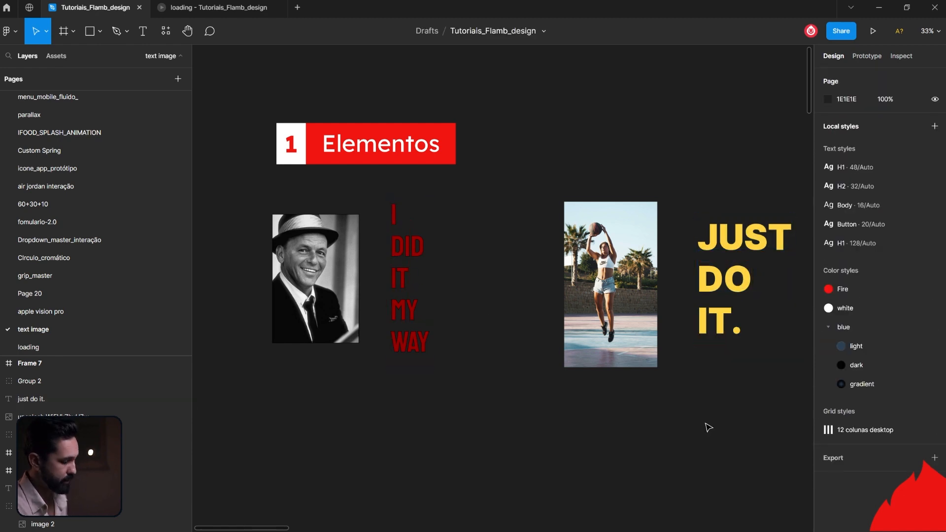
pyautogui.hscroll(15, 702, 417)
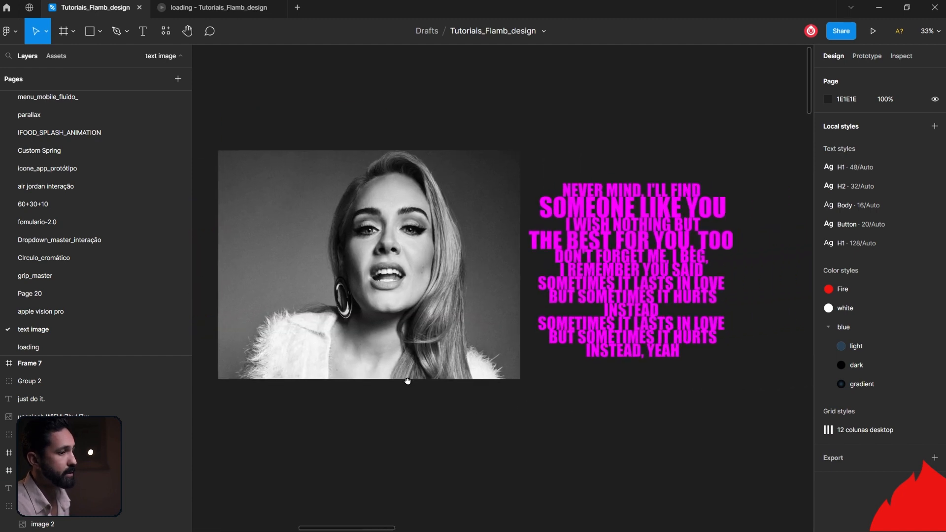
pyautogui.hscroll(-5, 458, 366)
pyautogui.scroll(-3, 570, 308)
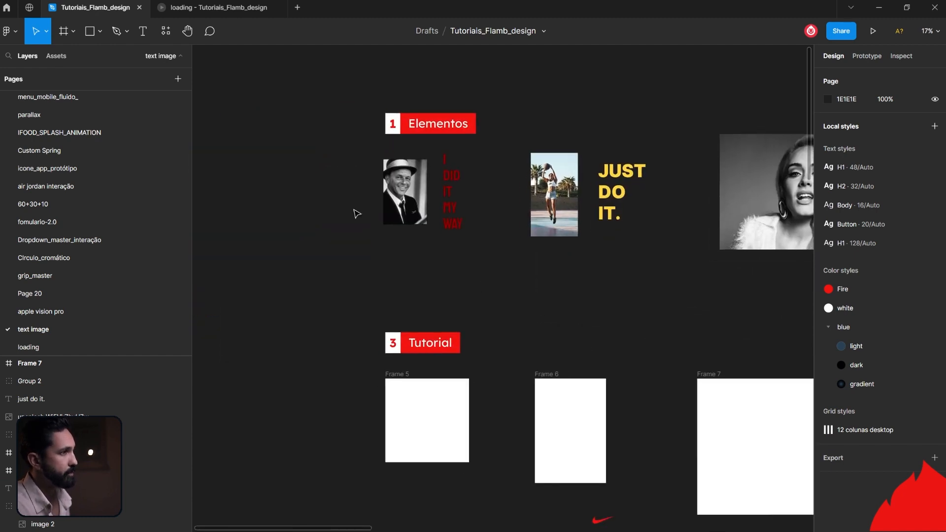
# Copy the hat portrait and its "I DID IT MY WAY" text into Frame 5, placing the text close beside the portrait.
pyautogui.moveTo(358, 178); pyautogui.dragTo(469, 232)
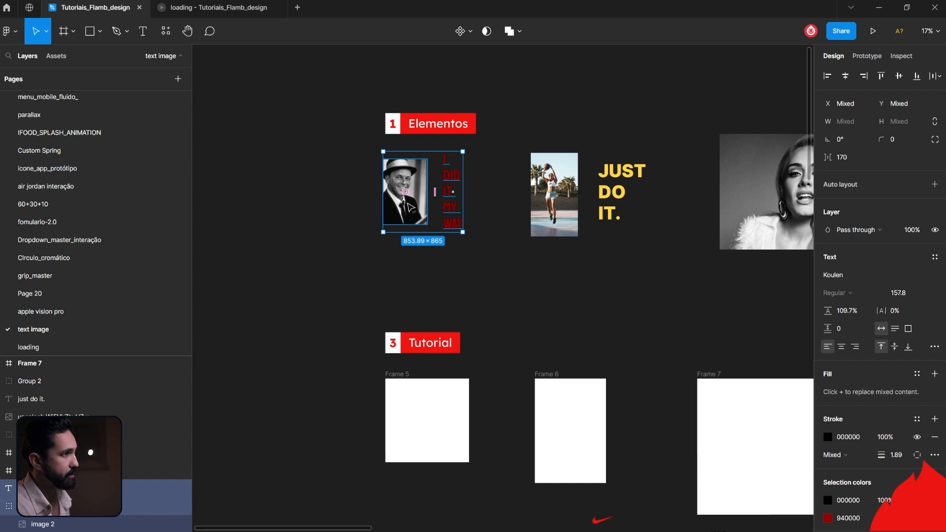
pyautogui.moveTo(409, 204); pyautogui.dragTo(418, 434)
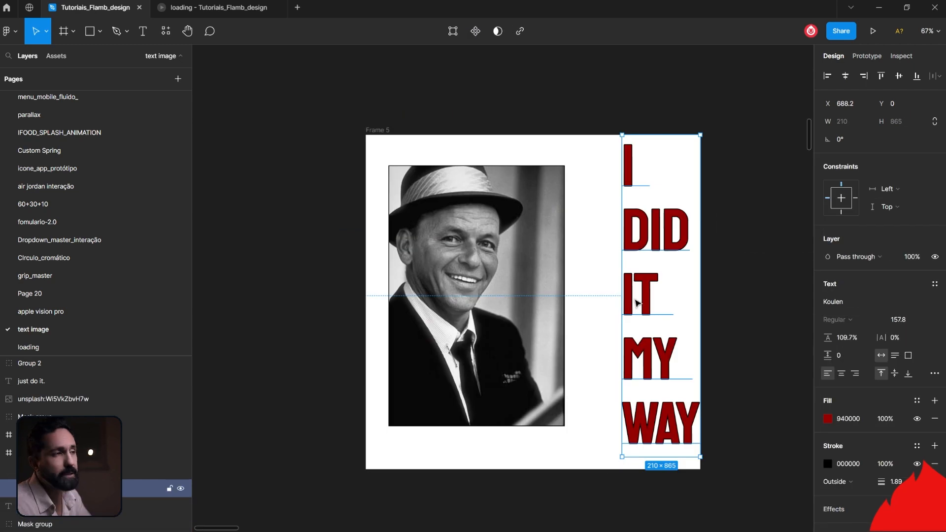
pyautogui.moveTo(635, 302); pyautogui.dragTo(597, 304)
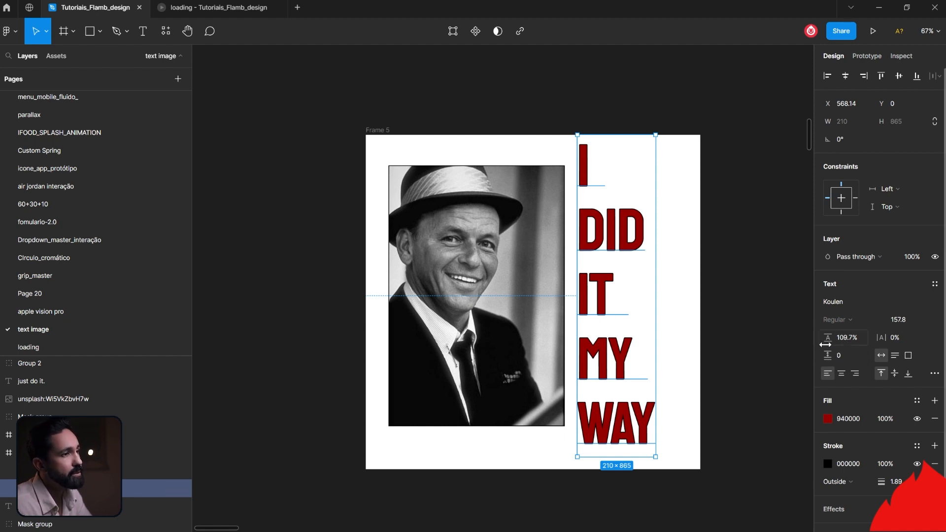
# Tighten the quote's line height to 80.7% and align the text with the portrait's right edge and top.
pyautogui.moveTo(825, 344); pyautogui.dragTo(797, 339)
pyautogui.click(798, 345)
pyautogui.click(615, 361)
pyautogui.moveTo(616, 362); pyautogui.dragTo(603, 391)
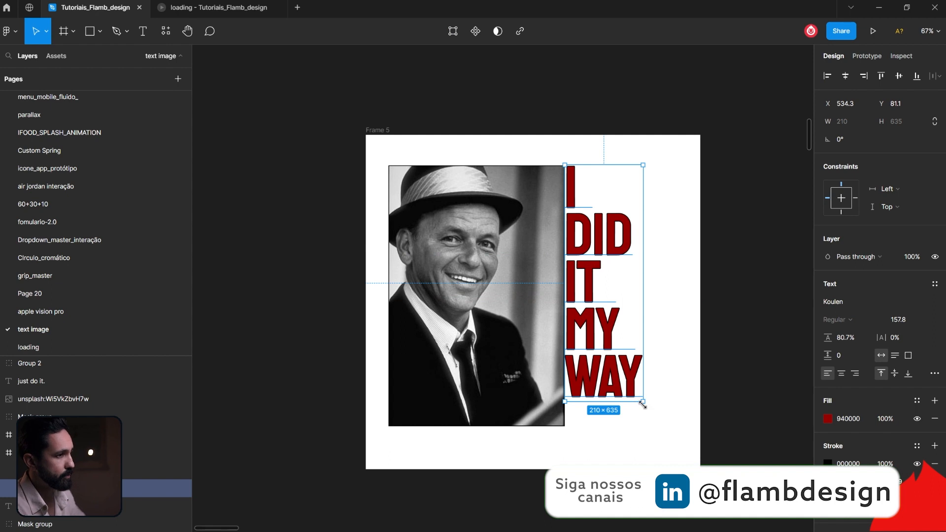
# Scale the quote proportionally by about 1.11x, to 234 × 710, so it matches the portrait's height.
pyautogui.press('k')
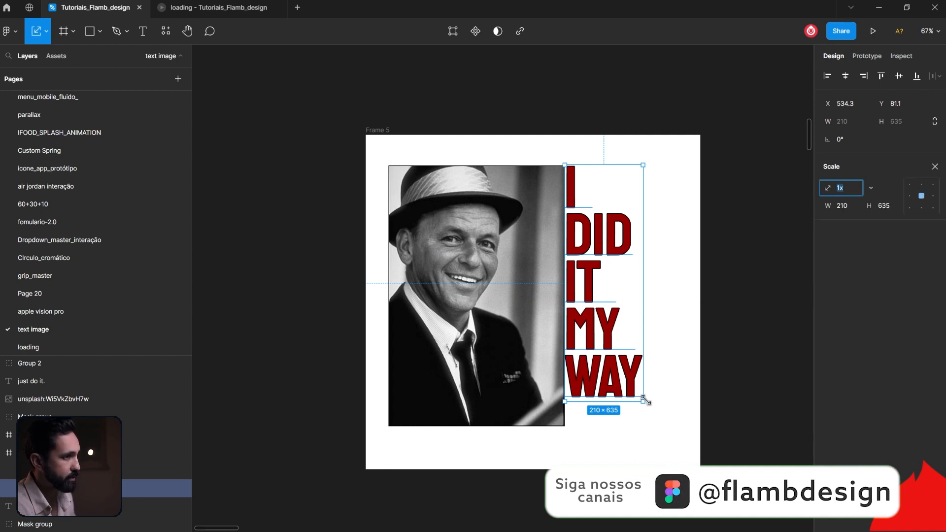
pyautogui.moveTo(644, 401); pyautogui.dragTo(650, 411)
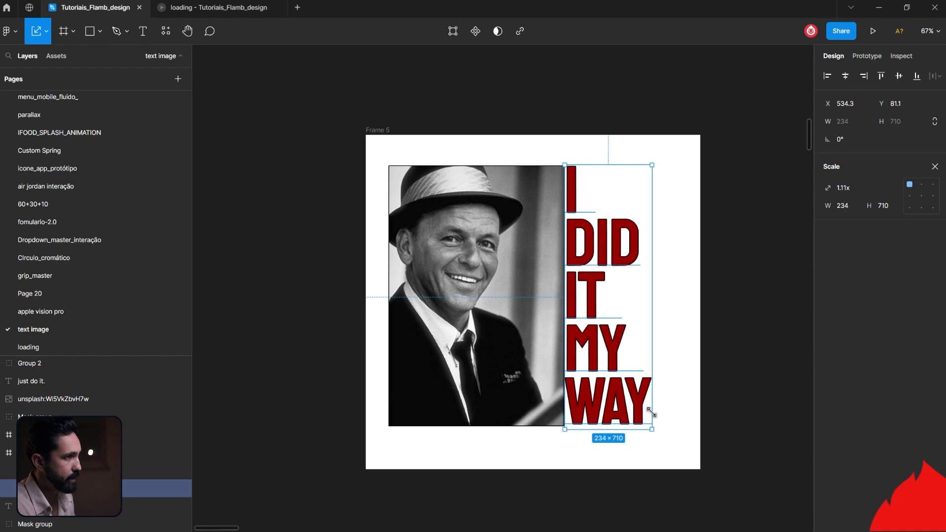
pyautogui.click(726, 407)
# Move the quote over the right half of the portrait, at about X 323 and Y 38.
pyautogui.moveTo(616, 363); pyautogui.dragTo(573, 365)
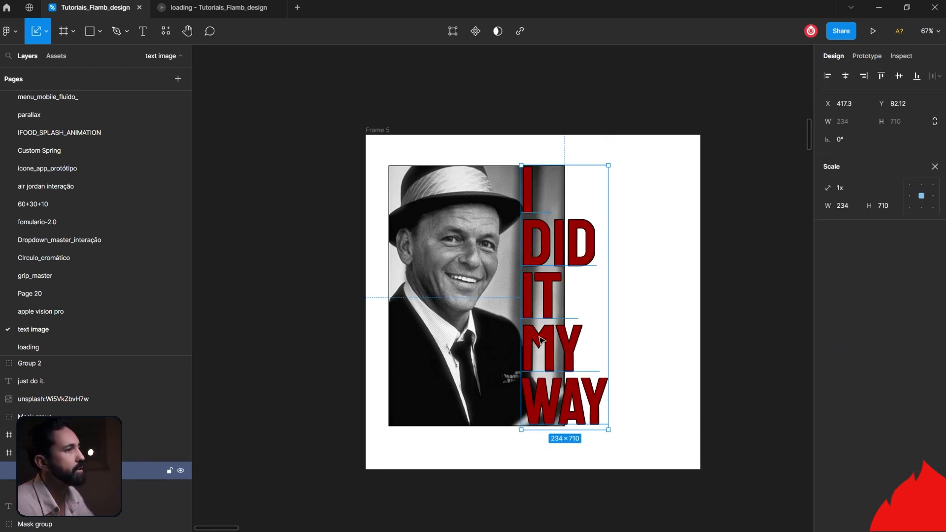
pyautogui.moveTo(549, 298); pyautogui.dragTo(507, 299)
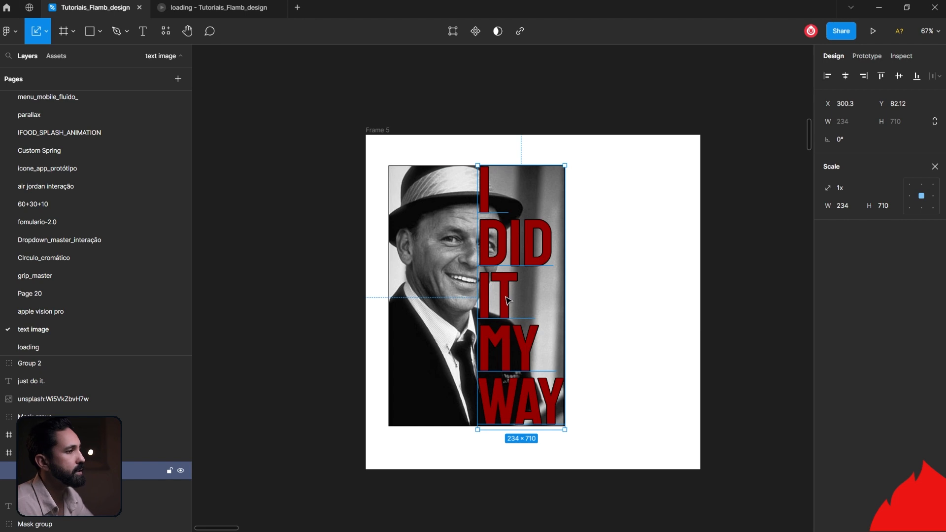
pyautogui.keyDown('shift'); pyautogui.click(469, 316); pyautogui.keyUp('shift')
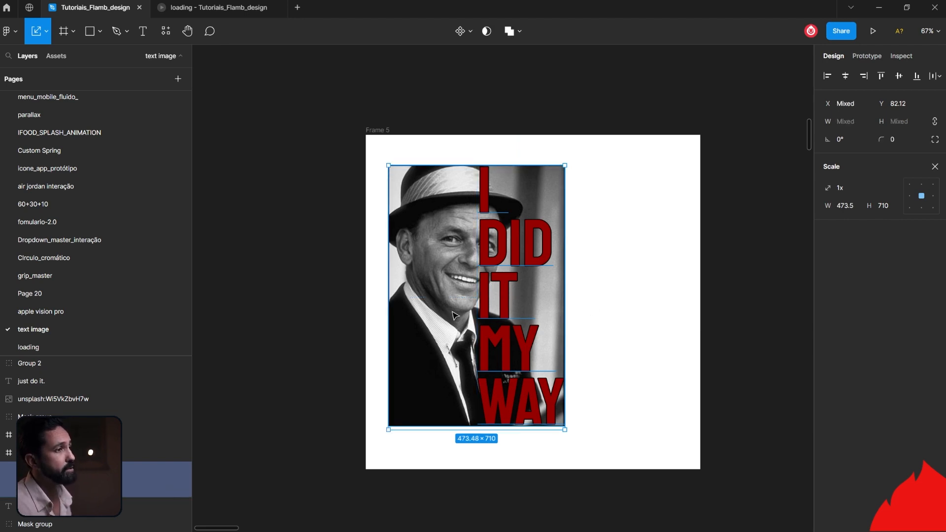
pyautogui.click(672, 249)
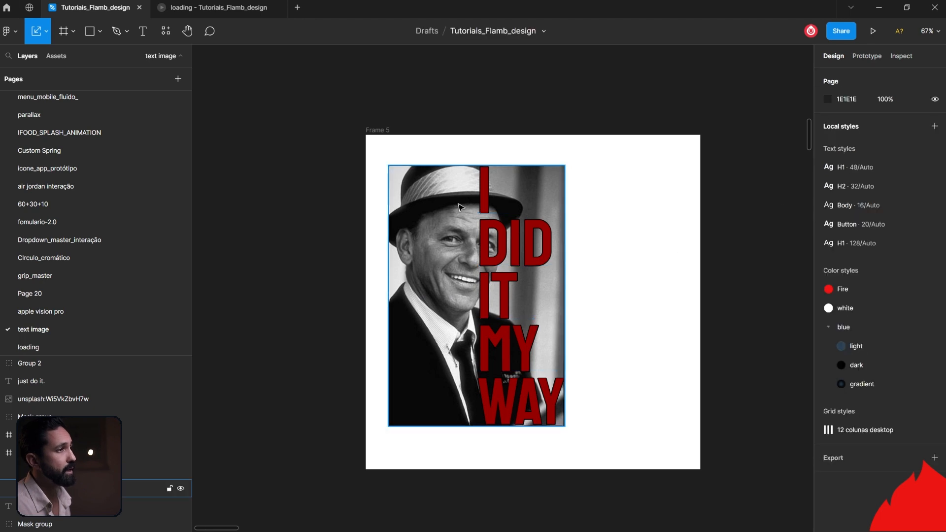
pyautogui.click(435, 238)
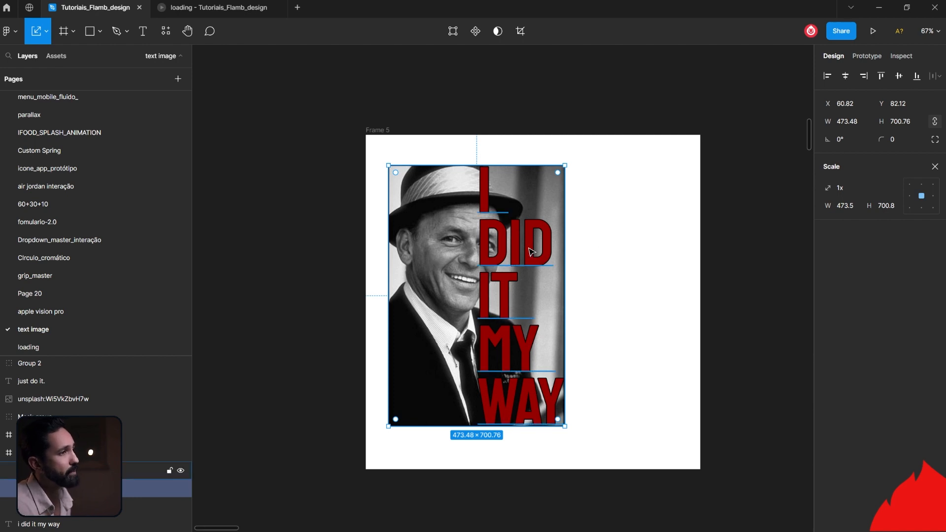
pyautogui.moveTo(529, 251); pyautogui.dragTo(519, 230)
pyautogui.hotkey('ctrl', 'z')
pyautogui.press('Escape')
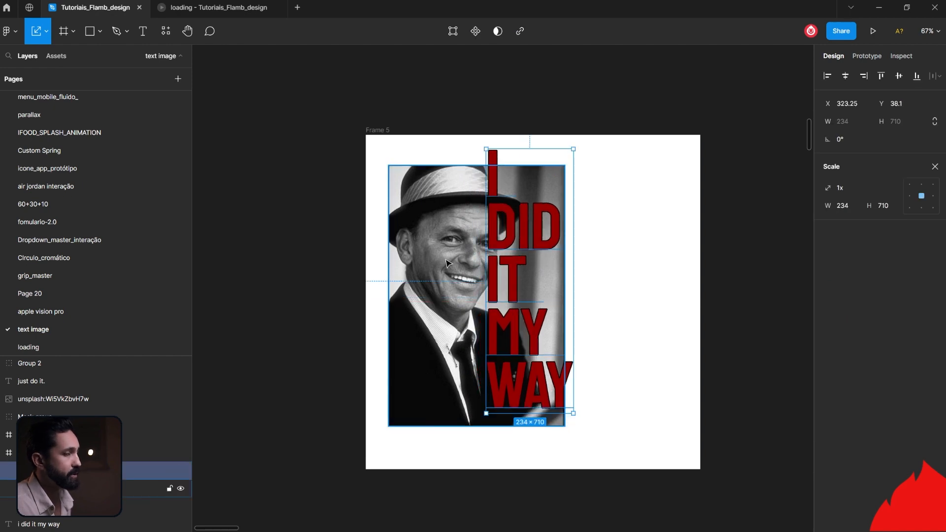
# Duplicate the portrait in place so the copy covers the quote, undoing the copy's trial move.
pyautogui.click(447, 263)
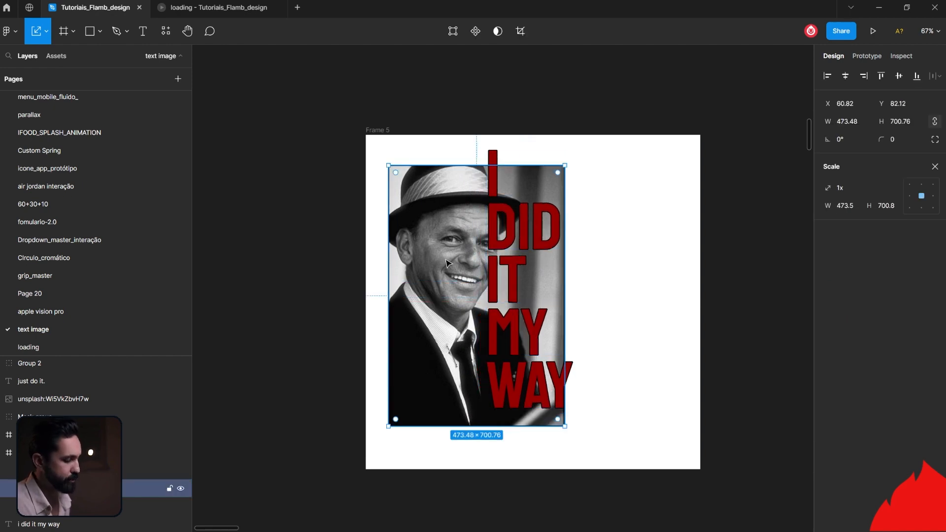
pyautogui.hotkey('ctrl', ']')
pyautogui.keyDown('alt'); pyautogui.moveTo(447, 263); pyautogui.dragTo(605, 279); pyautogui.keyUp('alt')
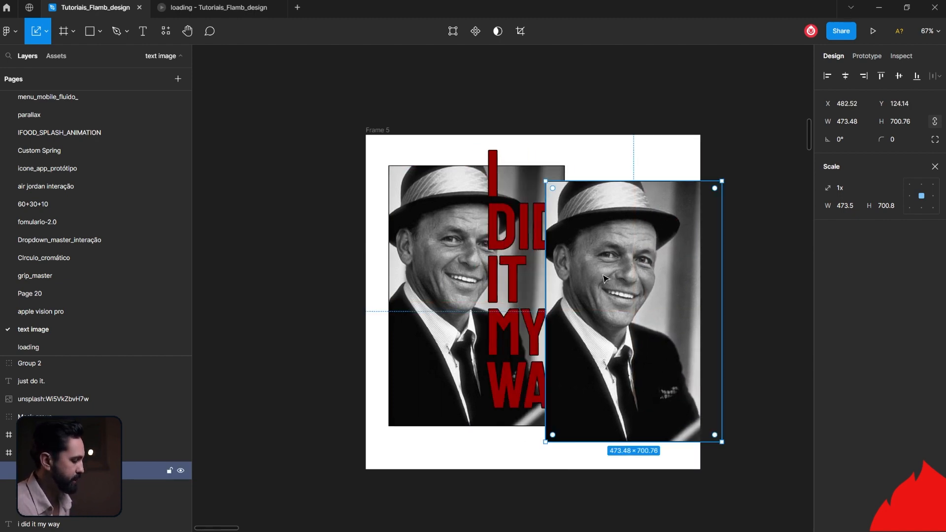
pyautogui.hotkey('ctrl', 'z')
# Use the quote text as a mask for the portrait copy above it.
pyautogui.click(494, 159)
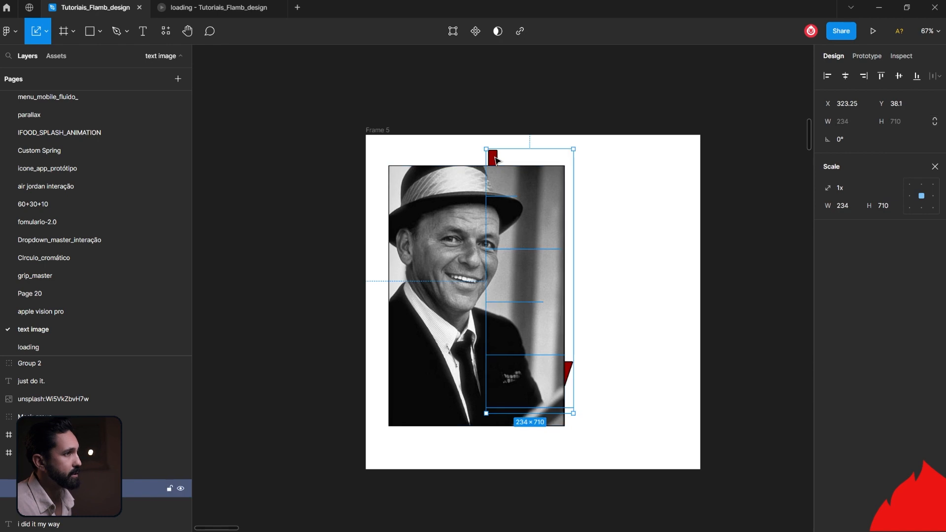
pyautogui.keyDown('shift'); pyautogui.click(470, 195); pyautogui.keyUp('shift')
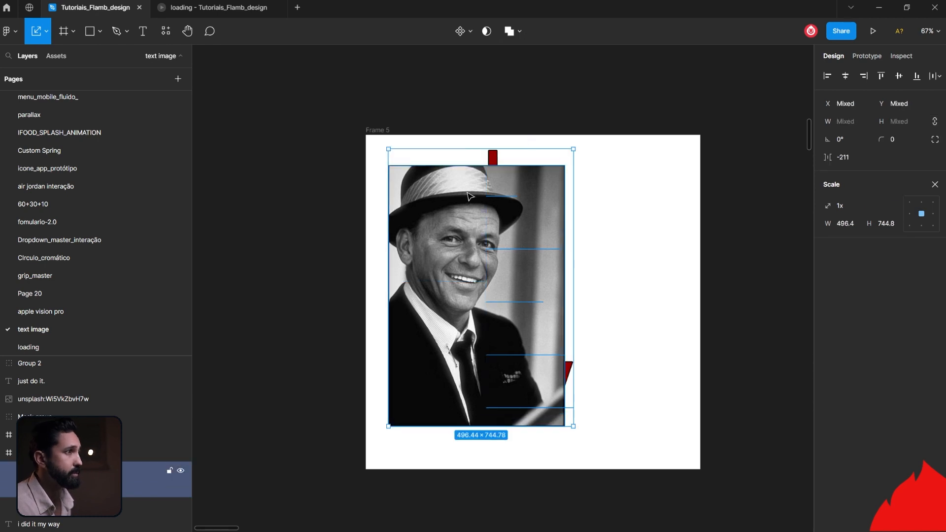
pyautogui.click(483, 31)
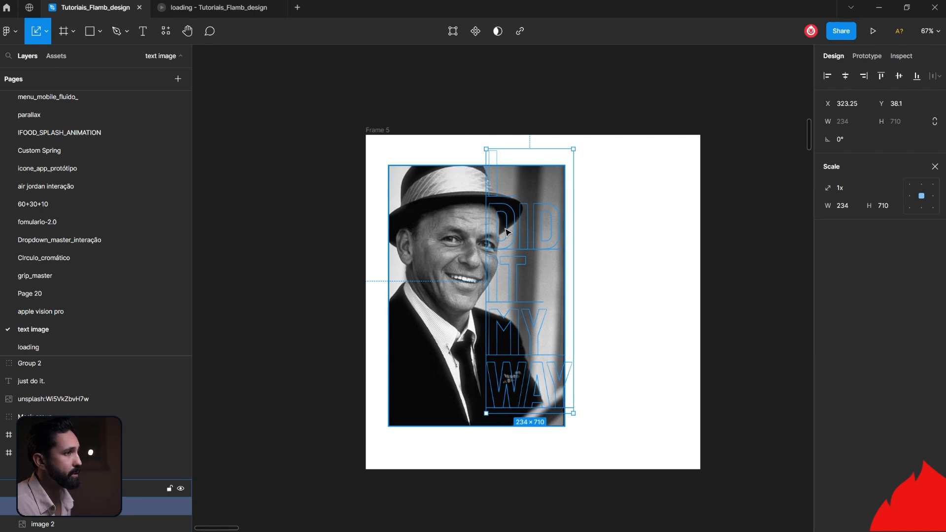
# Try moving the mask text and the original portrait aside, undoing each move.
pyautogui.moveTo(509, 232); pyautogui.dragTo(639, 251)
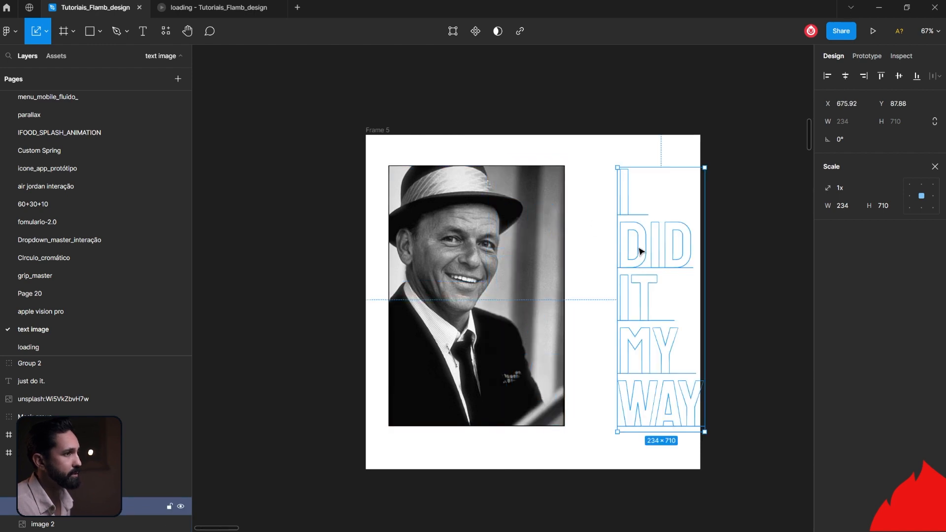
pyautogui.hotkey('ctrl', 'z')
pyautogui.click(739, 249)
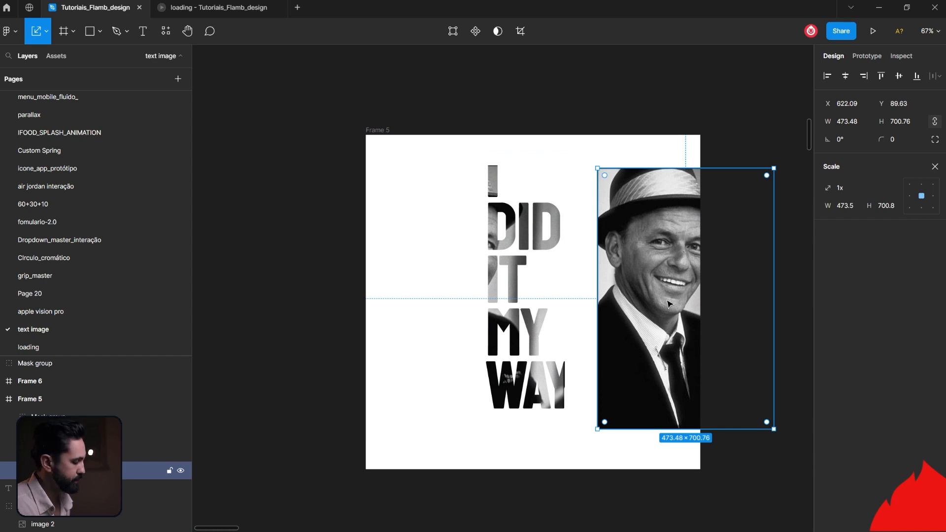
pyautogui.hotkey('ctrl', 'z')
# Narrow the original portrait from its right side to about 250 px wide, ending just before the masked letters.
pyautogui.doubleClick(409, 320)
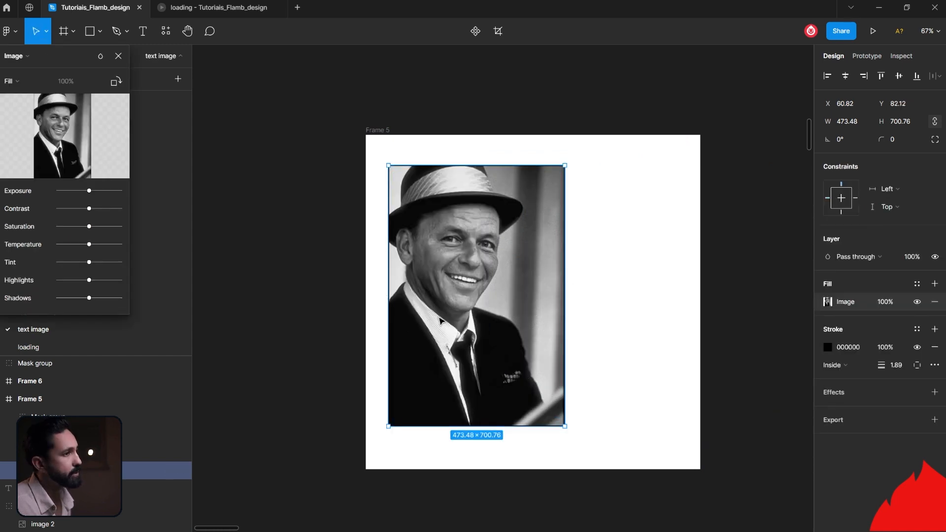
pyautogui.moveTo(564, 316); pyautogui.dragTo(481, 323)
pyautogui.hotkey('ctrl', 'z')
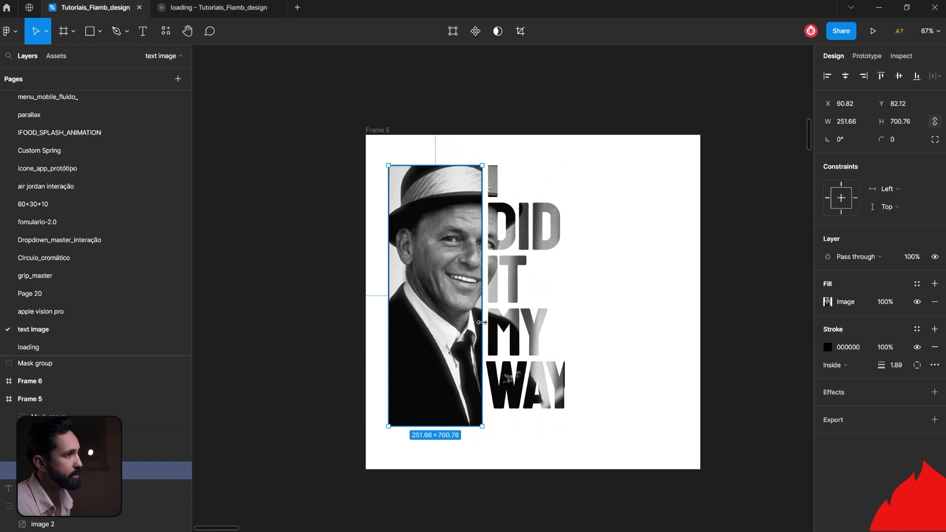
pyautogui.moveTo(481, 322); pyautogui.dragTo(481, 323)
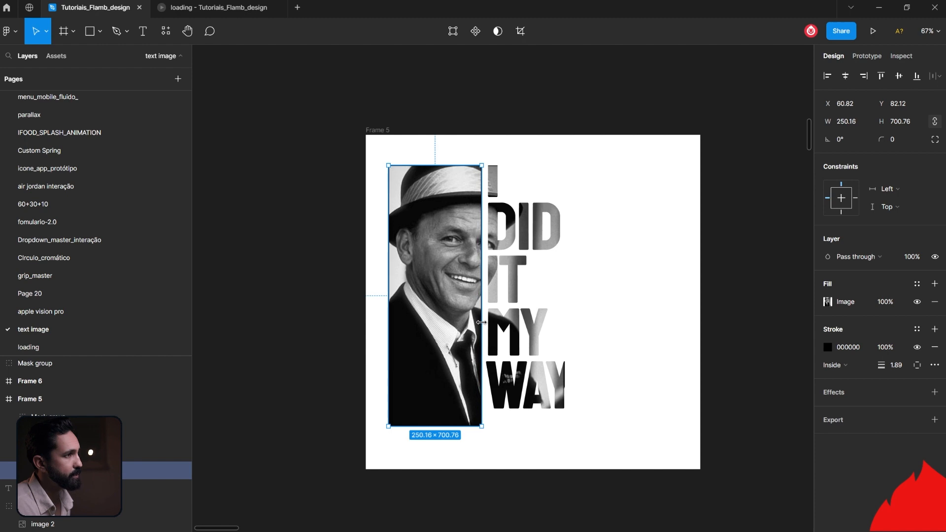
pyautogui.click(477, 287)
pyautogui.click(477, 287)
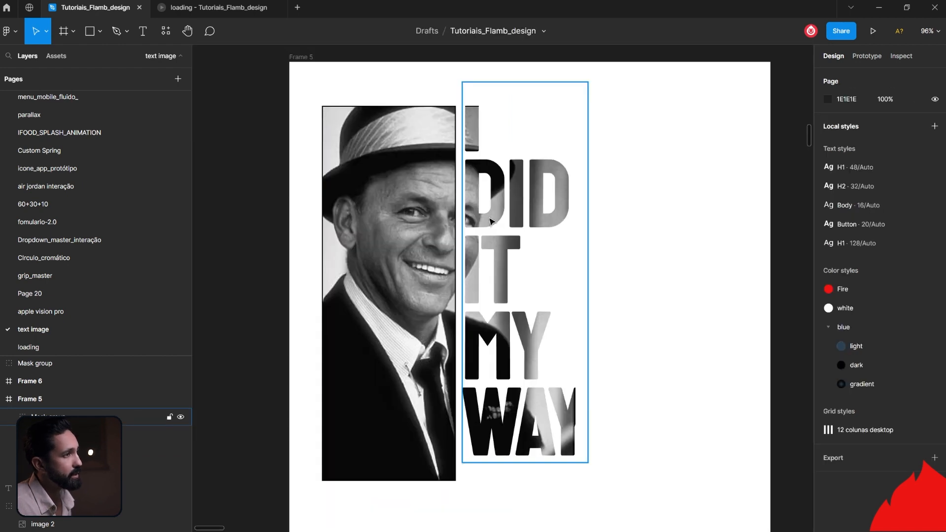
# Try adding an "S" after "IT" in the mask text, then remove it again.
pyautogui.click(491, 221)
pyautogui.click(40, 328)
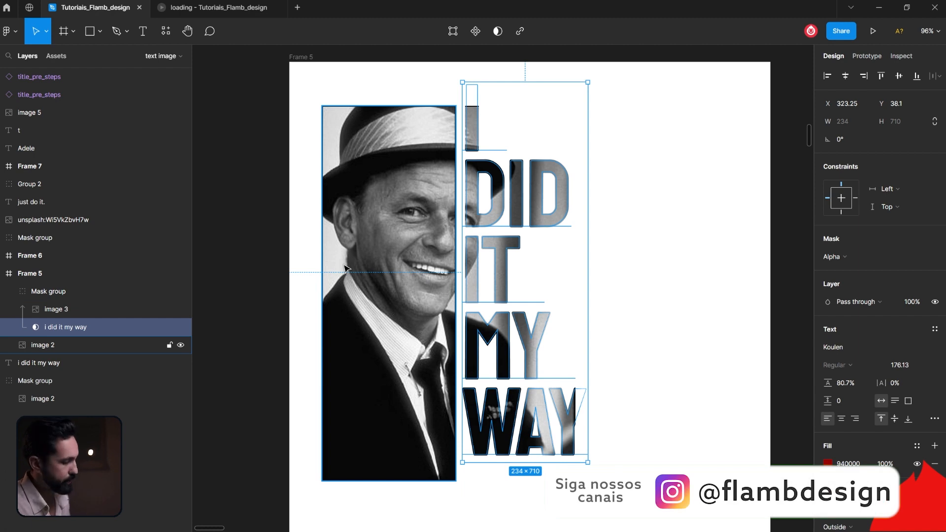
pyautogui.press('Return')
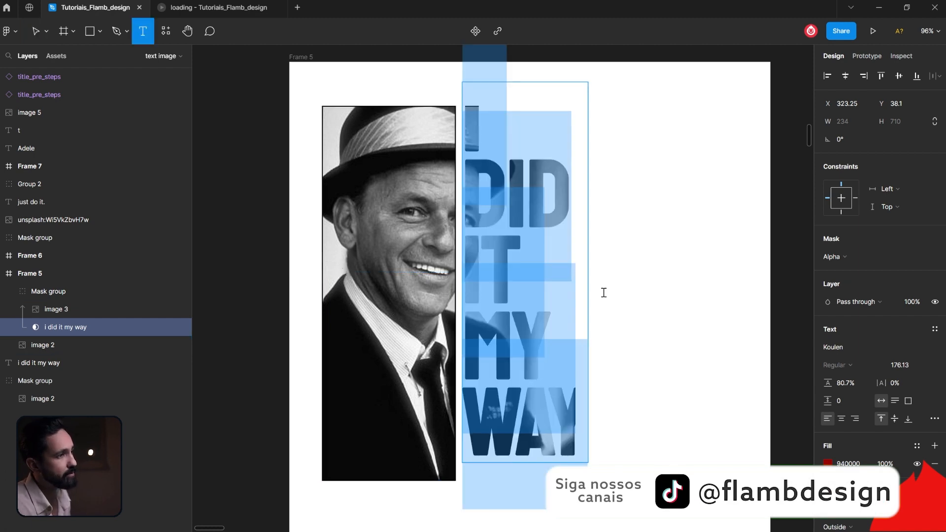
pyautogui.click(514, 276)
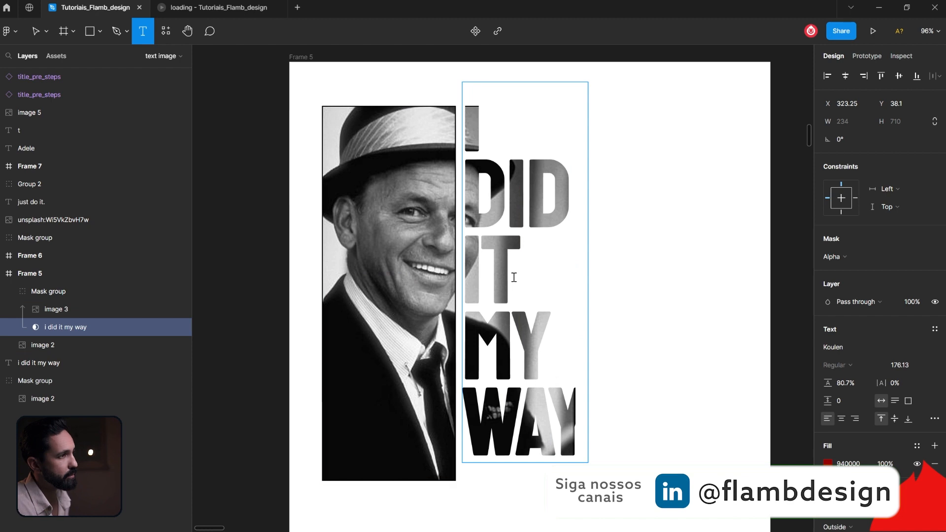
pyautogui.write('s')
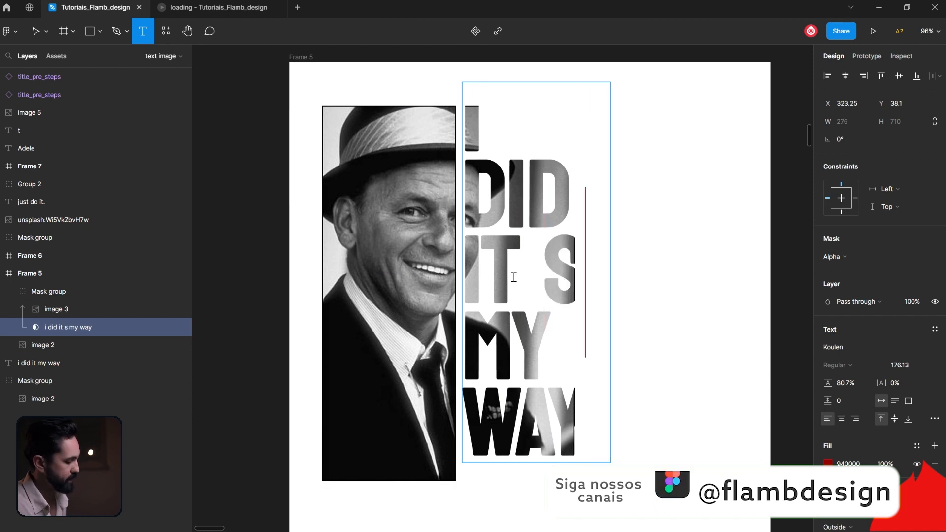
pyautogui.press('BackSpace')
pyautogui.press('BackSpace')
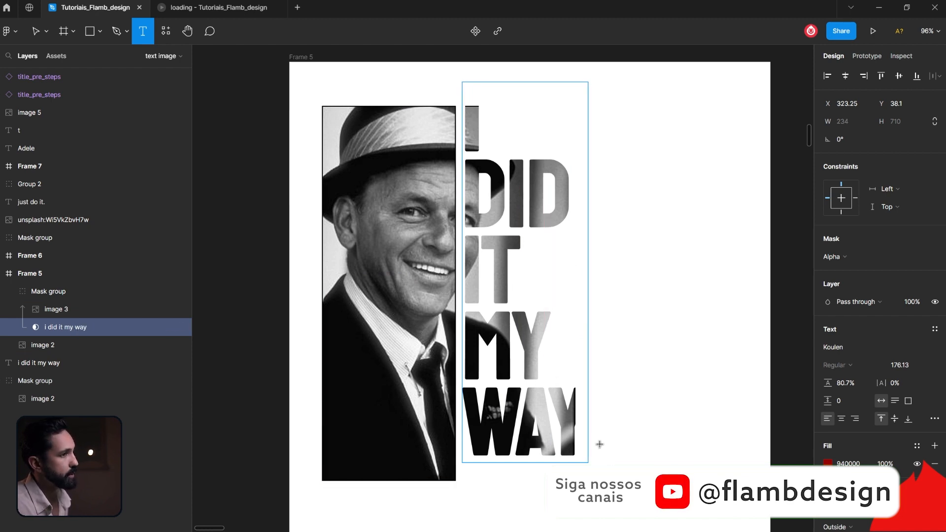
# Move the mask text down to Y 86.1 so its lines fit within the portrait's height.
pyautogui.click(61, 326)
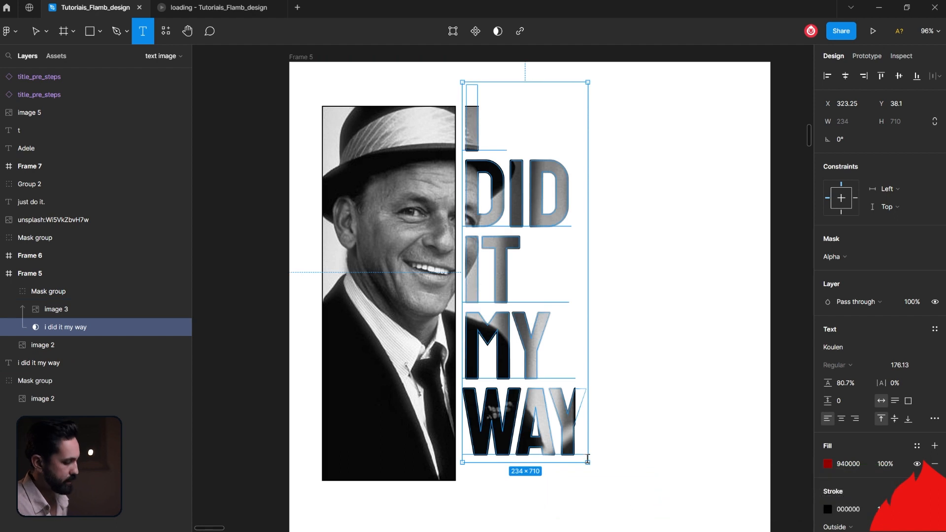
pyautogui.press('v')
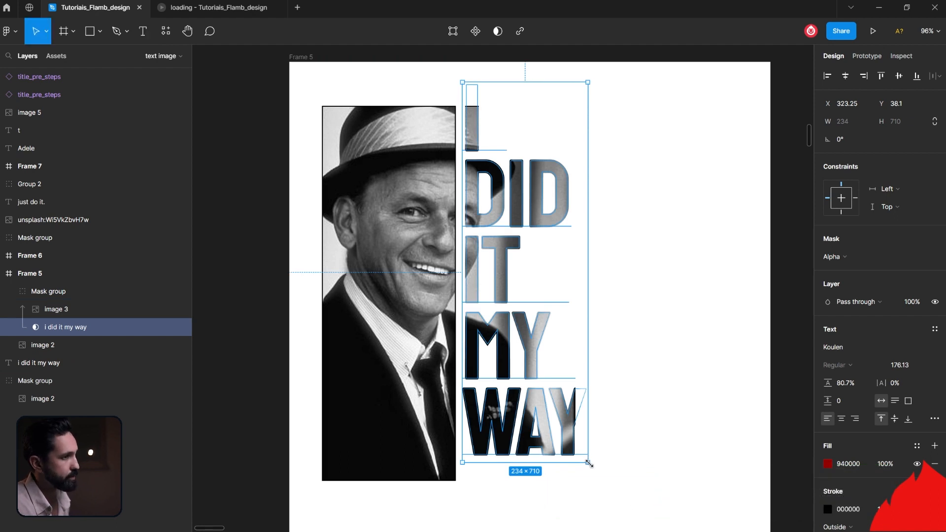
pyautogui.hotkey('shift', 'Down')
pyautogui.hotkey('shift', 'Down')
pyautogui.hotkey('shift', 'Down')
pyautogui.hotkey('shift', 'Down')
pyautogui.press('Down')
pyautogui.press('Down')
pyautogui.press('Down')
pyautogui.press('Down')
pyautogui.press('Down')
pyautogui.press('Down')
pyautogui.press('Down')
pyautogui.press('Down')
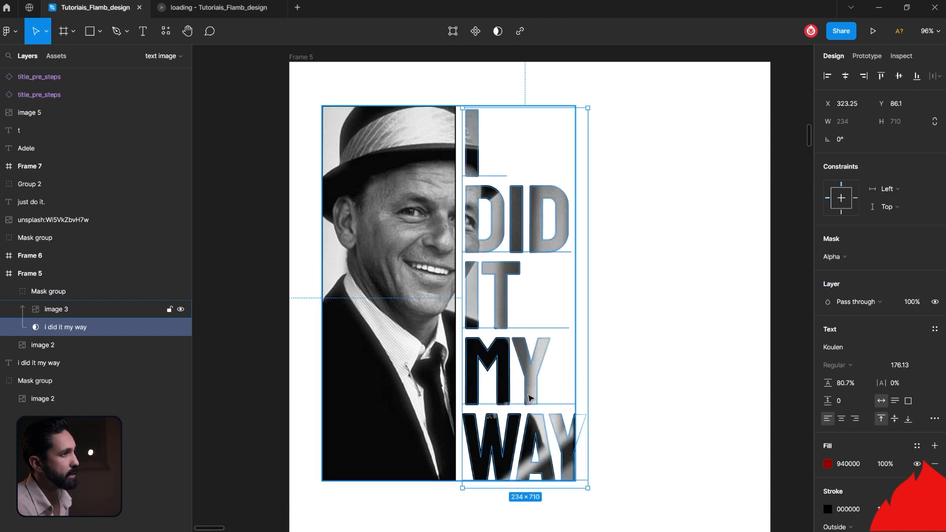
# Nudge the mask text horizontally to X 299.25 so the letters sit closer to the face.
pyautogui.press('Left')
pyautogui.press('Left')
pyautogui.press('Left')
pyautogui.press('Left')
pyautogui.press('Left')
pyautogui.press('Left')
pyautogui.press('Left')
pyautogui.press('Left')
pyautogui.press('Left')
pyautogui.press('Left')
pyautogui.press('Left')
pyautogui.press('Left')
pyautogui.press('Left')
pyautogui.press('Left')
pyautogui.press('Left')
pyautogui.press('Left')
pyautogui.press('Left')
pyautogui.press('Left')
pyautogui.press('Left')
pyautogui.press('Left')
pyautogui.press('Left')
pyautogui.press('Left')
pyautogui.press('Left')
pyautogui.press('Left')
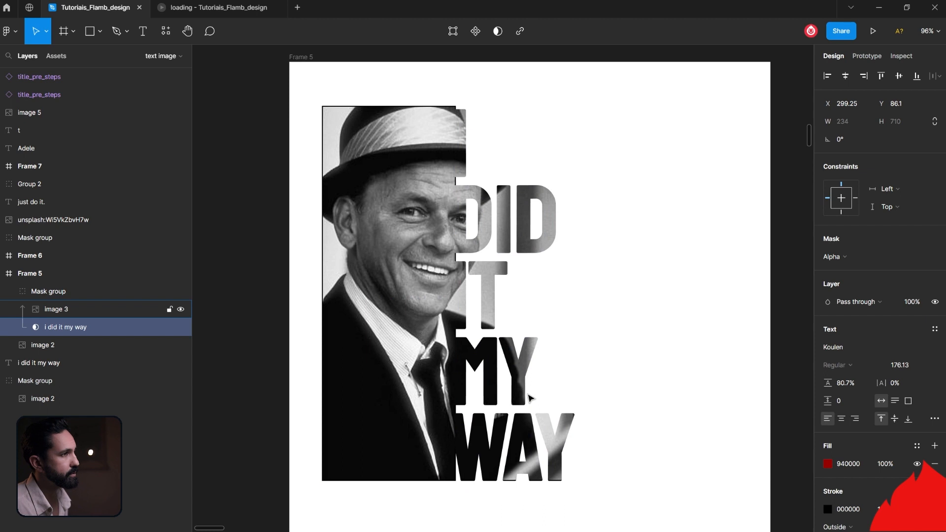
pyautogui.click(662, 404)
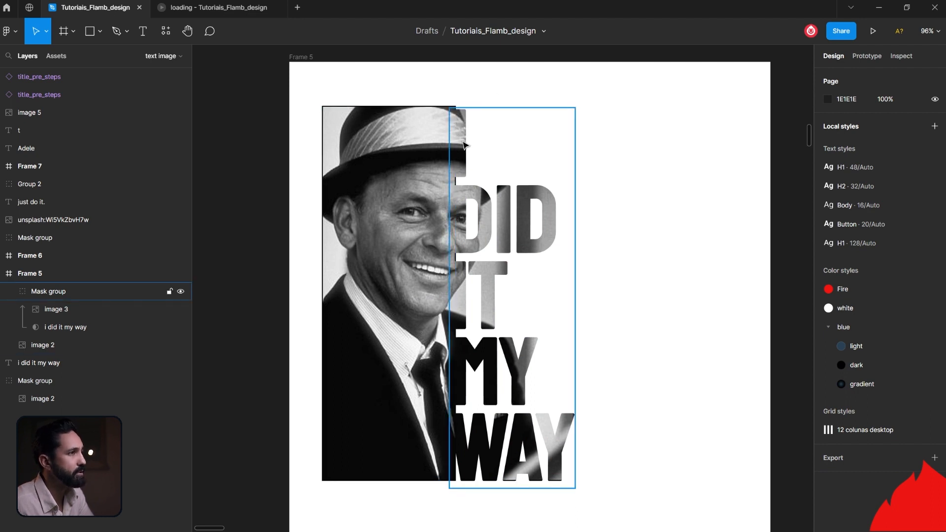
# Narrow the original portrait from its right side to about 228 px wide, leaving a small gap before the letters.
pyautogui.click(376, 197)
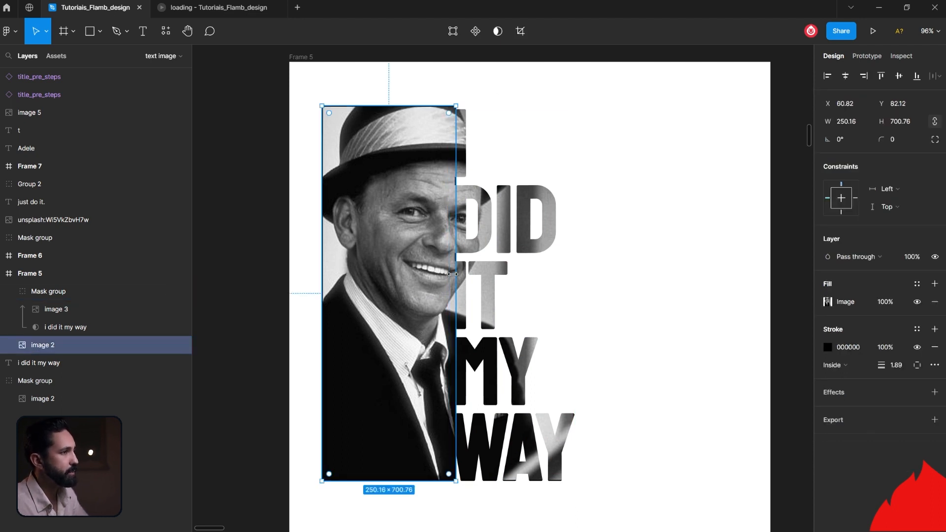
pyautogui.moveTo(454, 274); pyautogui.dragTo(444, 273)
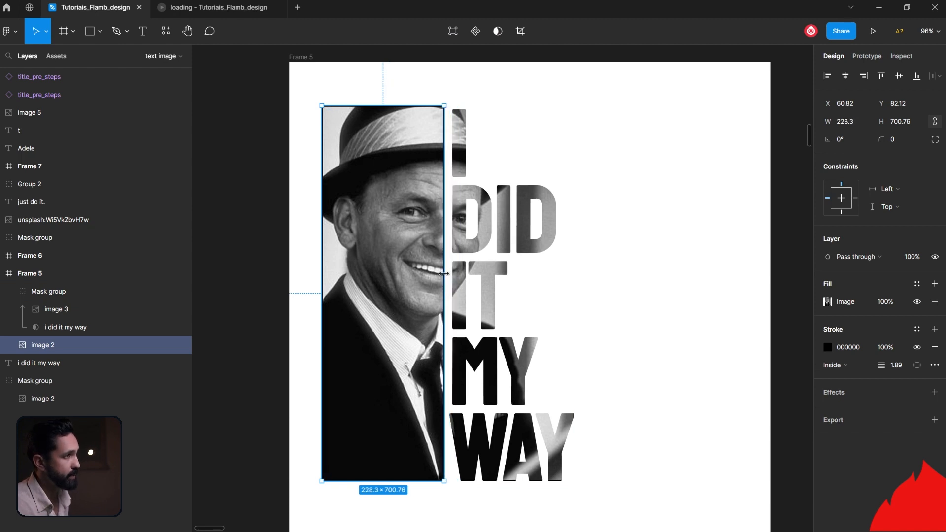
pyautogui.click(553, 308)
pyautogui.scroll(3, 498, 261)
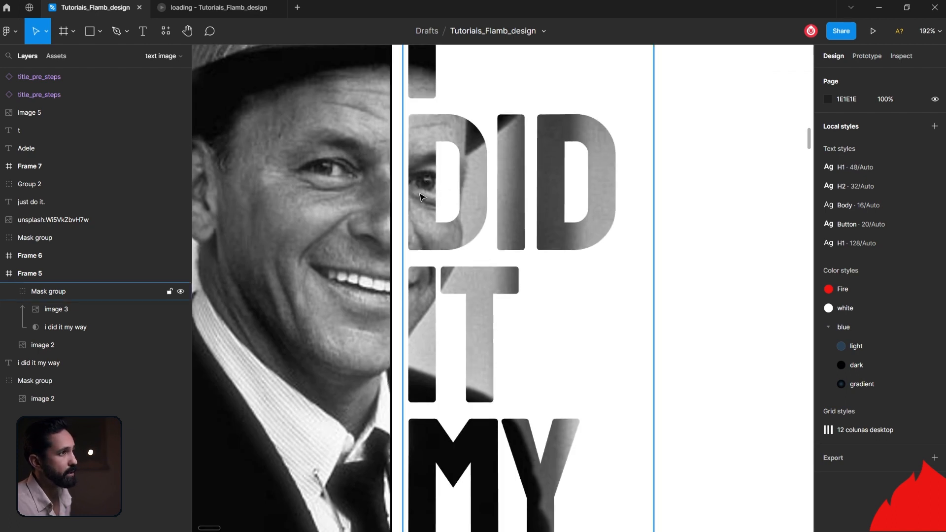
pyautogui.scroll(1, 428, 202)
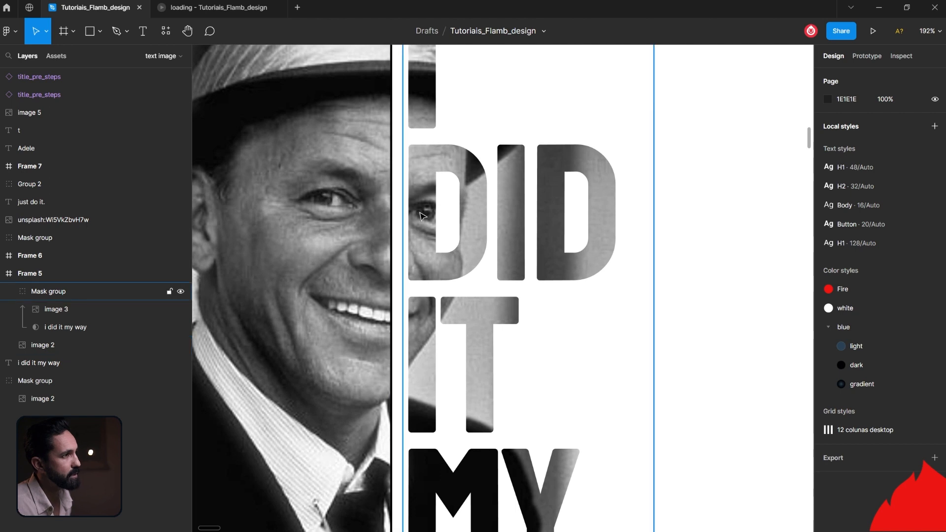
# Place a copy of the basketball photo in Frame 6 and a copy of the "JUST DO IT." text beside that frame.
pyautogui.scroll(-10, 511, 298)
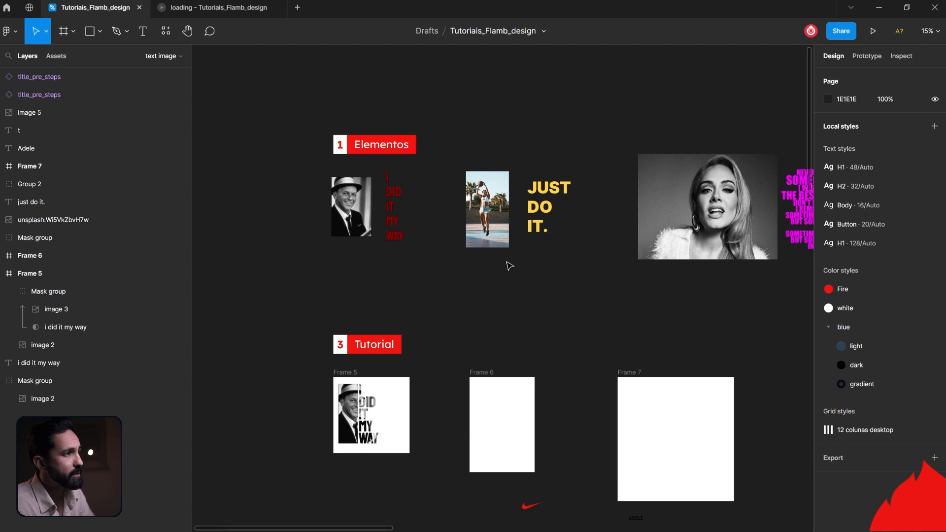
pyautogui.moveTo(487, 190); pyautogui.dragTo(501, 404)
pyautogui.click(536, 233)
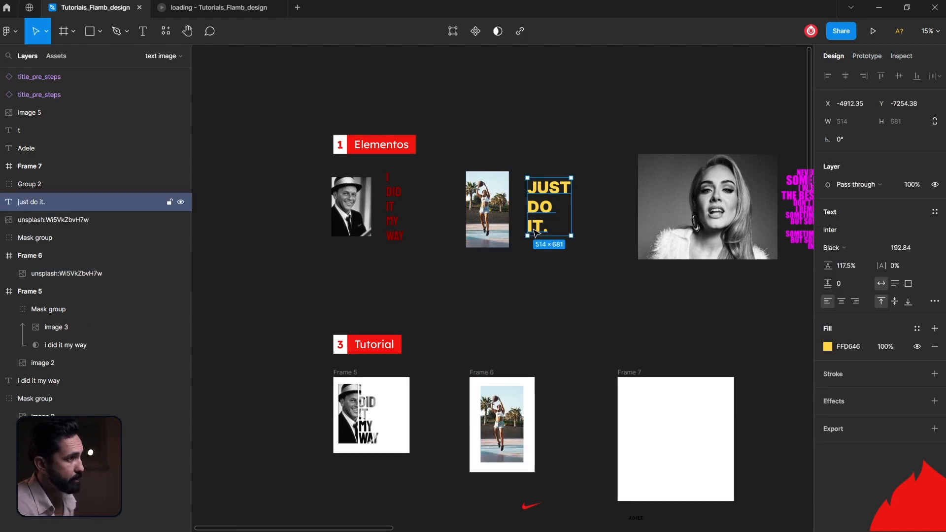
pyautogui.moveTo(536, 232); pyautogui.dragTo(559, 444)
pyautogui.doubleClick(570, 419)
pyautogui.click(571, 419)
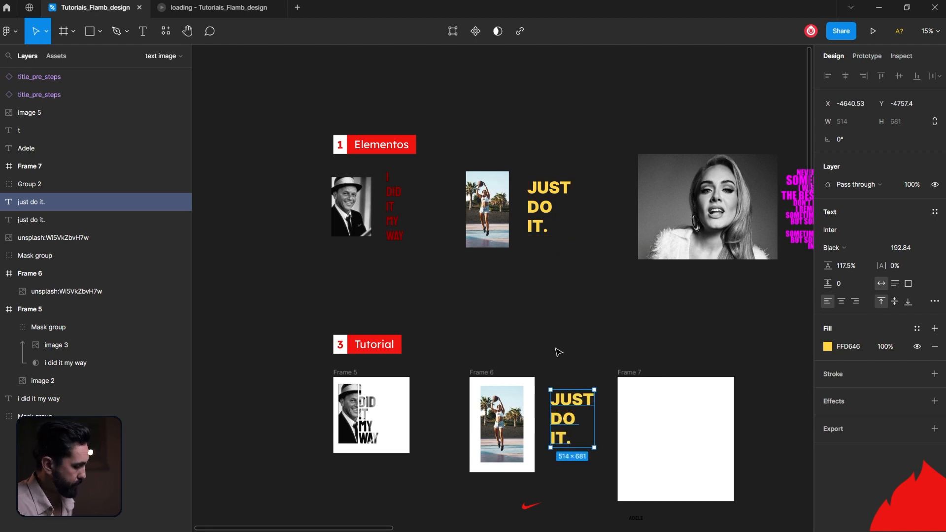
# Tighten the line height of the copied "JUST DO IT." text to 82.5%.
pyautogui.scroll(5, 557, 350)
pyautogui.moveTo(539, 374); pyautogui.dragTo(512, 250)
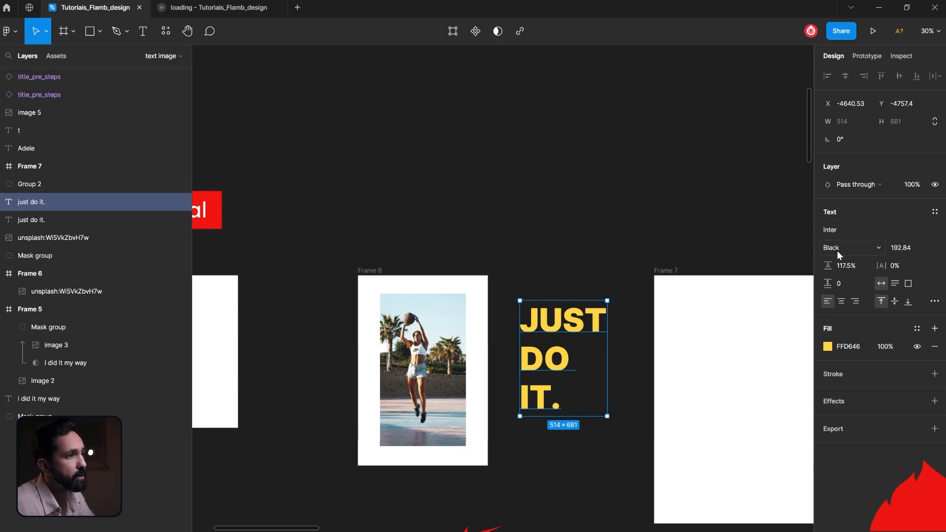
pyautogui.click(557, 266)
pyautogui.moveTo(565, 333); pyautogui.dragTo(542, 357)
pyautogui.moveTo(826, 265); pyautogui.dragTo(792, 267)
pyautogui.press('Escape')
# Position the "JUST DO IT." text over the lower half of the Frame 6 photo and send it behind the photo.
pyautogui.moveTo(562, 344); pyautogui.dragTo(445, 385)
pyautogui.scroll(5, 445, 385)
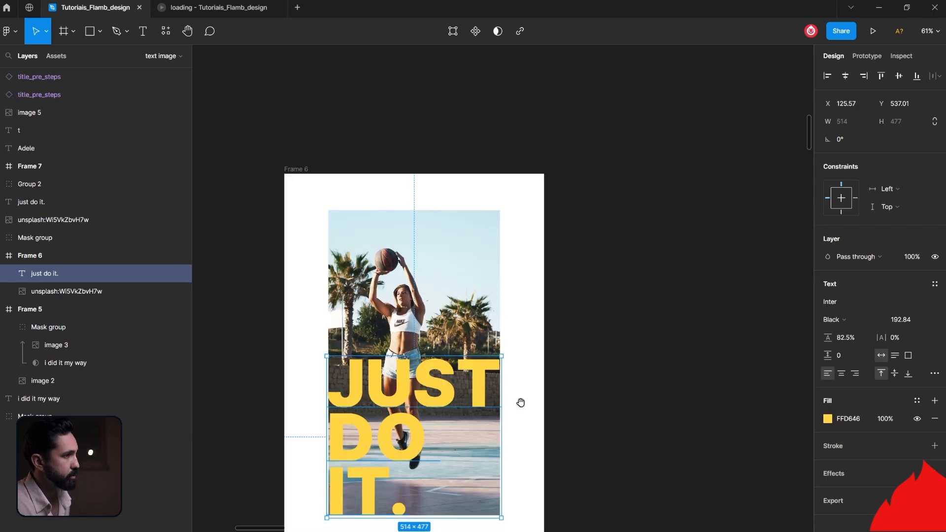
pyautogui.moveTo(648, 367); pyautogui.dragTo(694, 335)
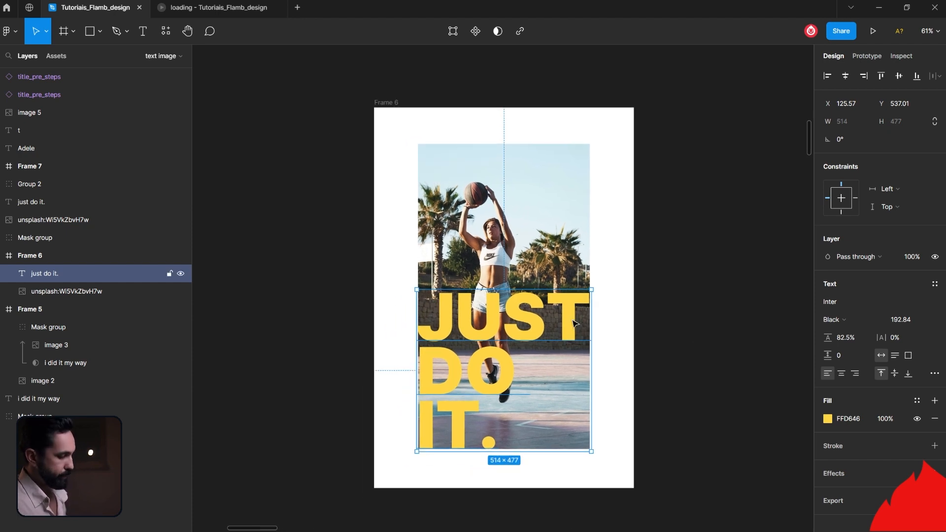
pyautogui.hotkey('ctrl', '[')
# Try using the "JUST DO IT." text as a mask on the only photo in Frame 6, then undo the mask.
pyautogui.moveTo(387, 218); pyautogui.dragTo(536, 389)
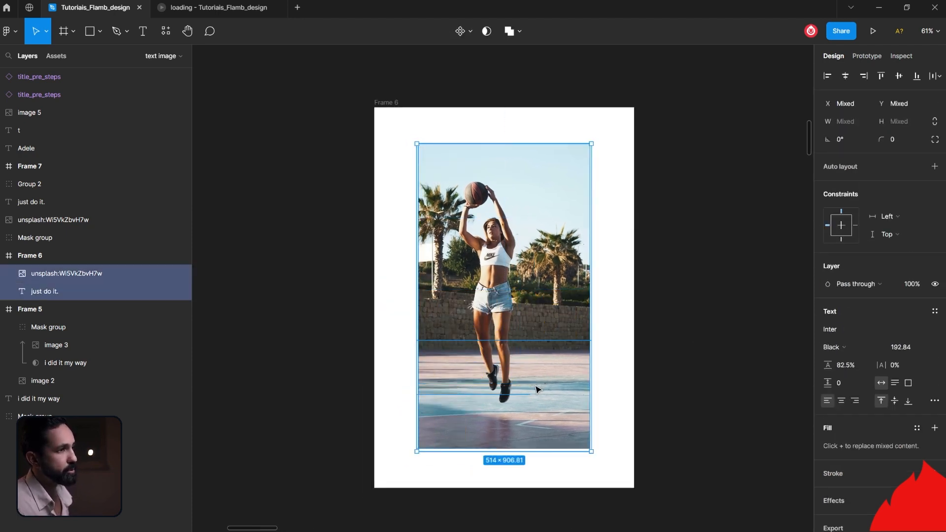
pyautogui.click(486, 31)
pyautogui.click(736, 354)
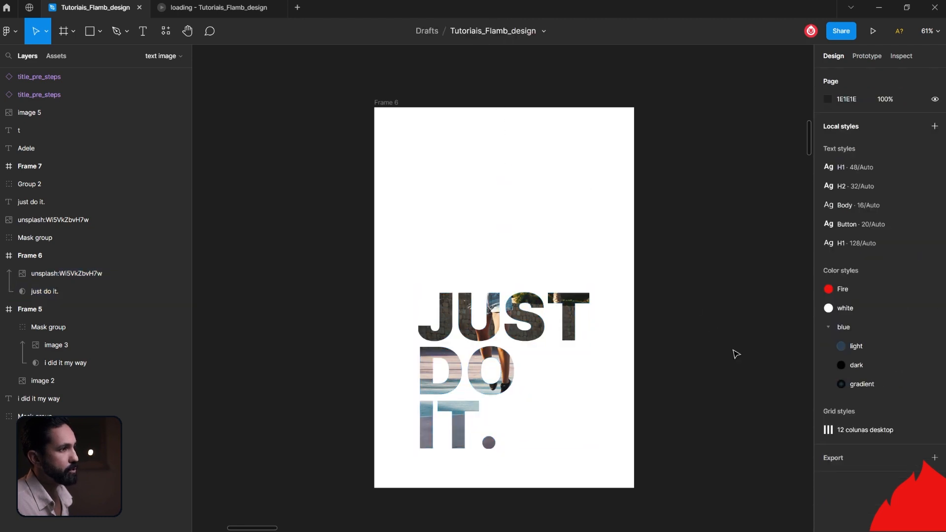
pyautogui.hotkey('ctrl', 'z')
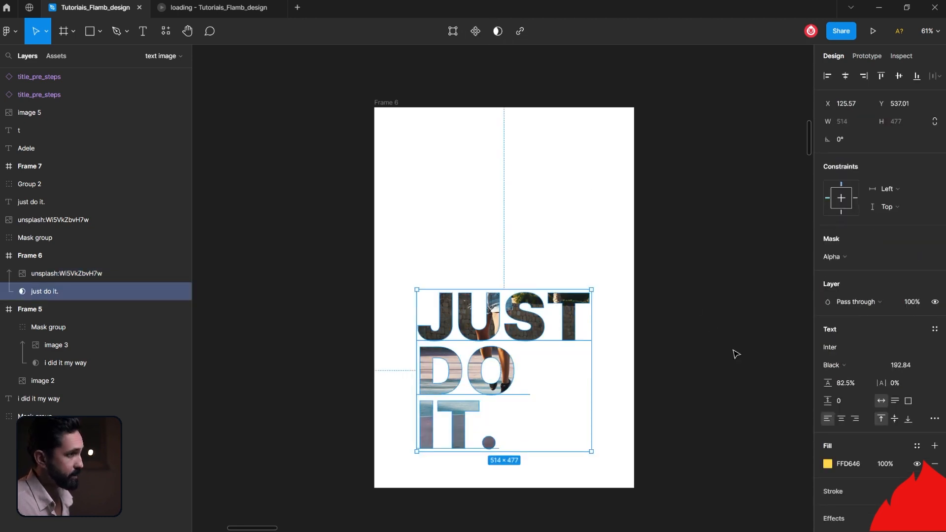
pyautogui.hotkey('ctrl', 'z')
pyautogui.click(729, 329)
# Duplicate the basketball photo in Frame 6 and send one of the two copies to the back, behind the text.
pyautogui.click(562, 221)
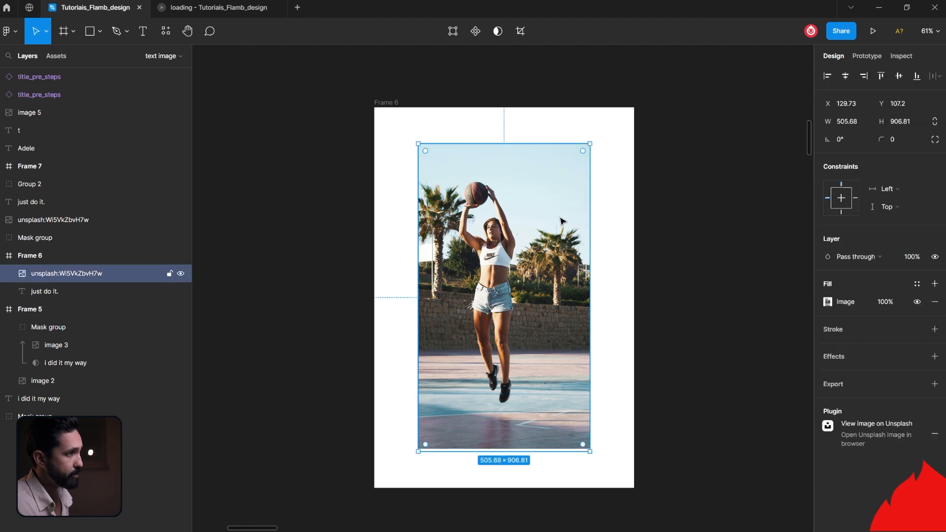
pyautogui.hotkey('ctrl', 'd')
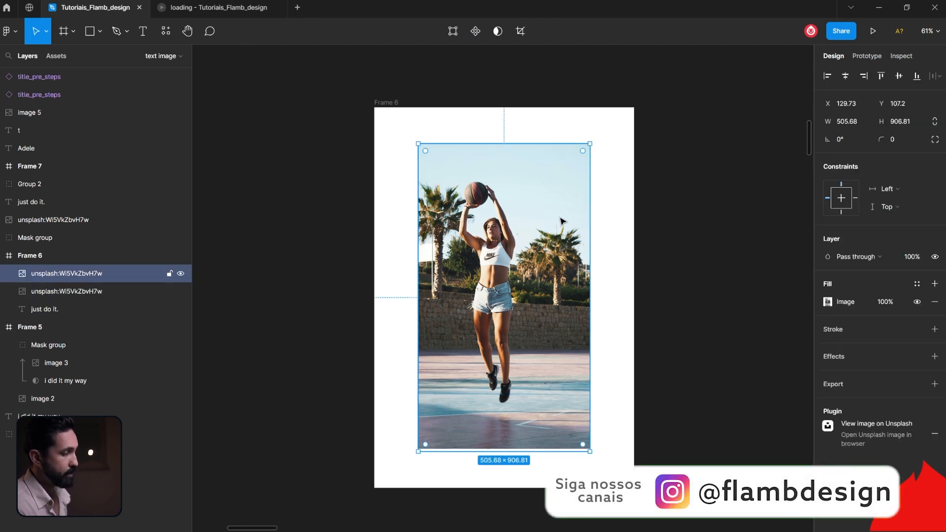
pyautogui.hotkey('ctrl', 'shift', '[')
# Mask the upper basketball photo with the "JUST DO IT." text.
pyautogui.click(61, 274)
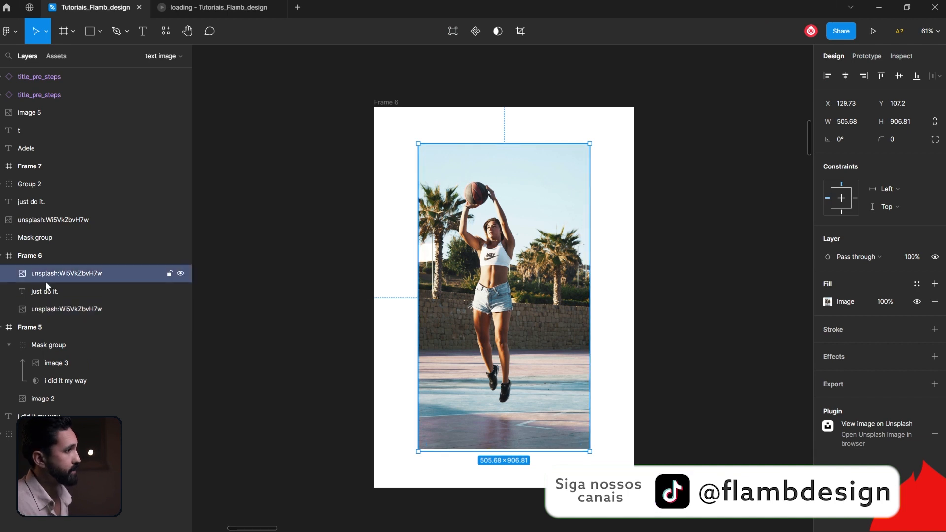
pyautogui.keyDown('shift'); pyautogui.click(52, 292); pyautogui.keyUp('shift')
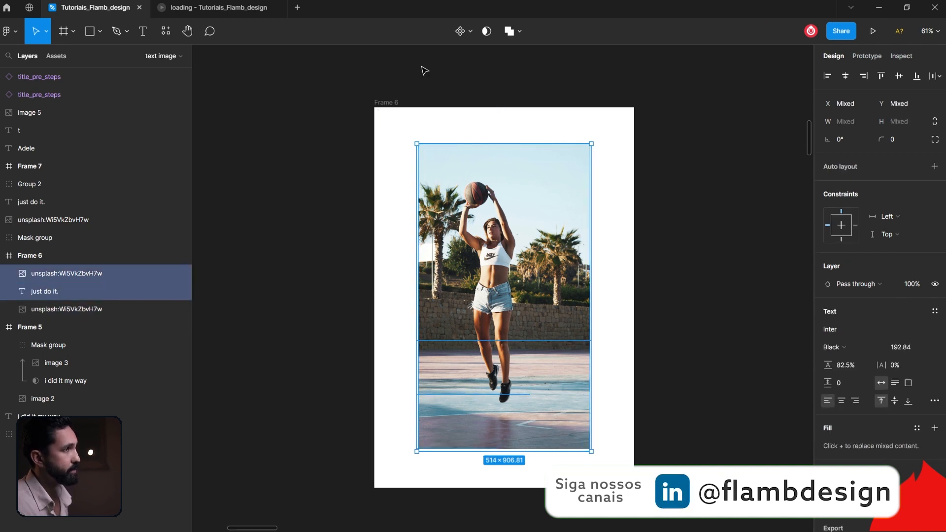
pyautogui.click(485, 35)
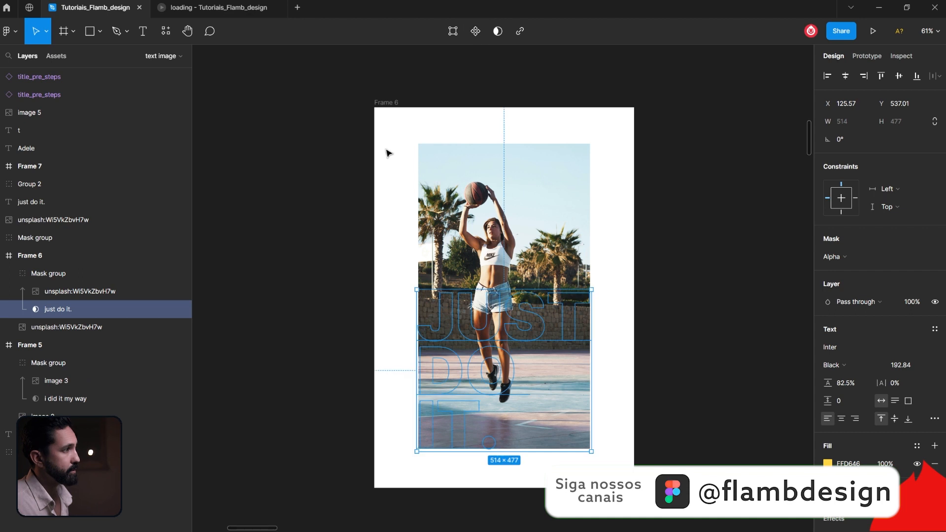
# Shorten the unmasked basketball photo from its lower edge to about 413 px high, ending just above the masked letters.
pyautogui.click(60, 329)
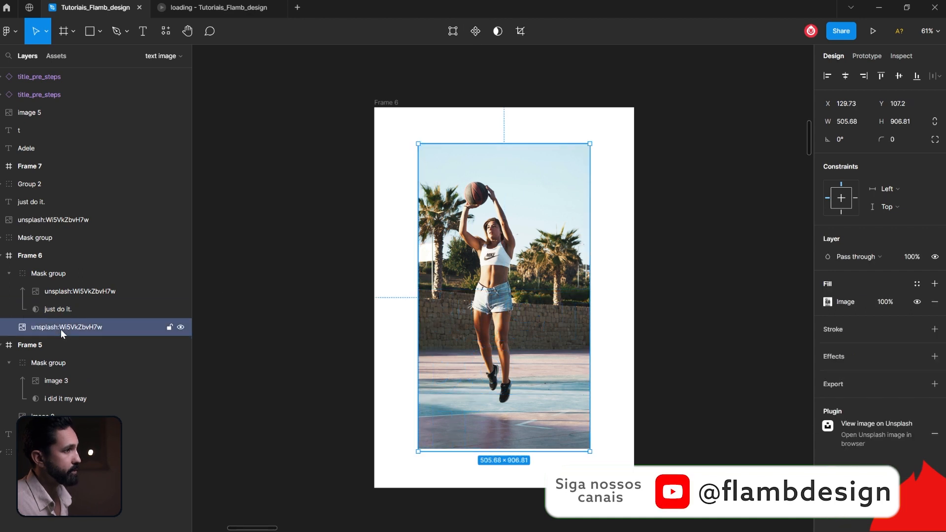
pyautogui.moveTo(534, 451); pyautogui.dragTo(535, 284)
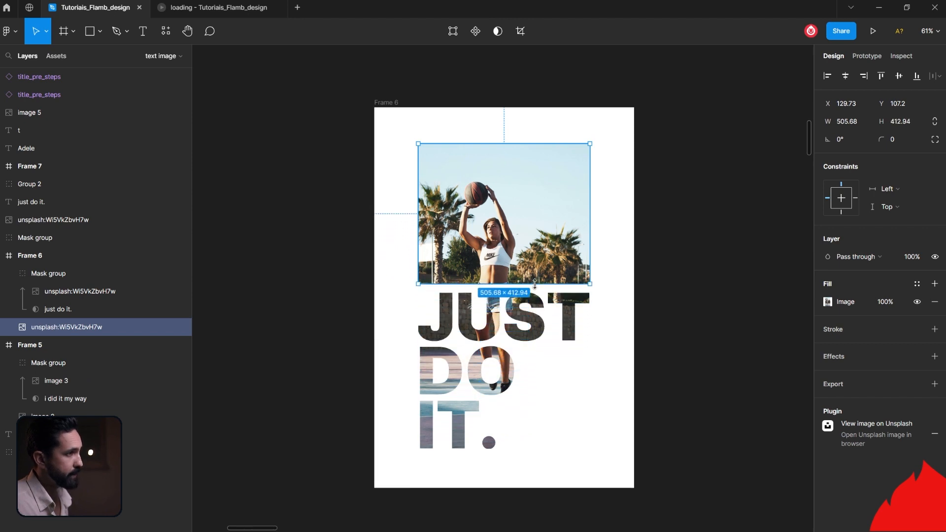
pyautogui.click(674, 376)
# Trim both sides of the unmasked photo to about 500 px wide, close to the edges of the word "JUST".
pyautogui.scroll(5, 545, 320)
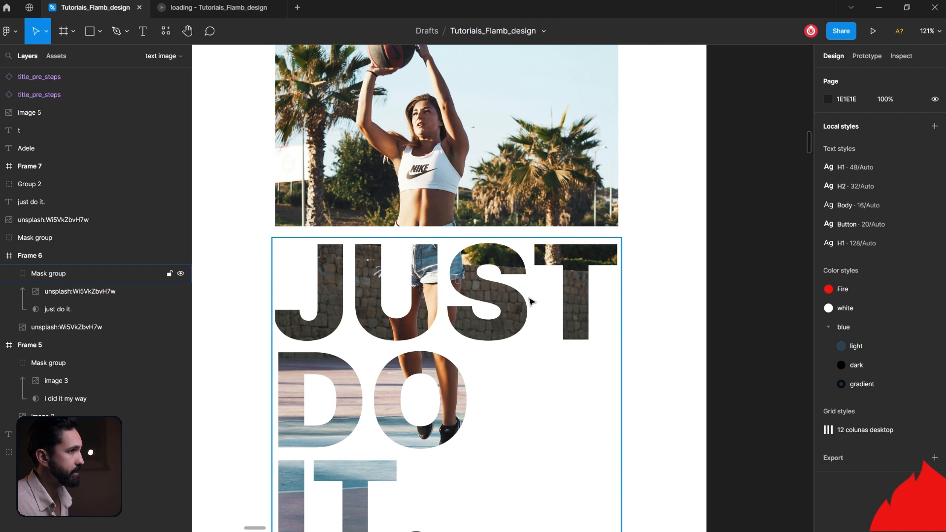
pyautogui.scroll(2, 530, 302)
pyautogui.click(615, 237)
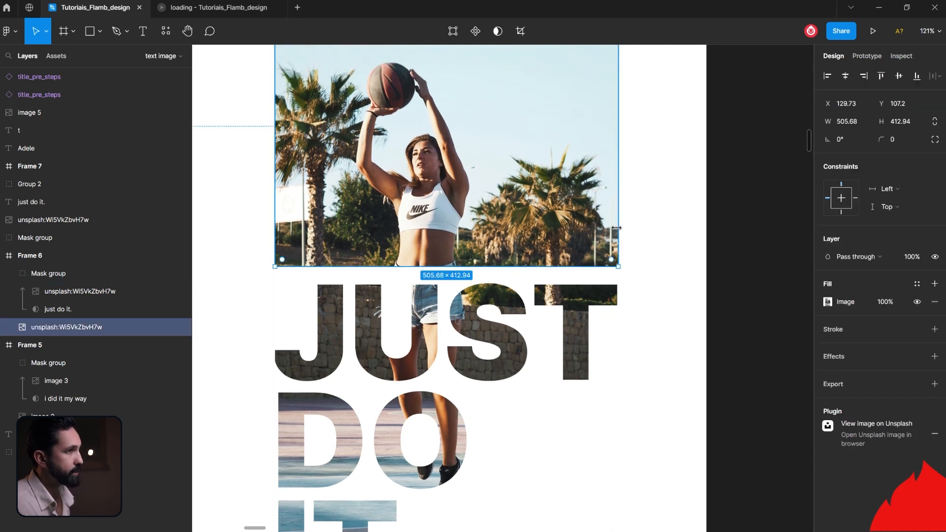
pyautogui.moveTo(611, 224); pyautogui.dragTo(609, 224)
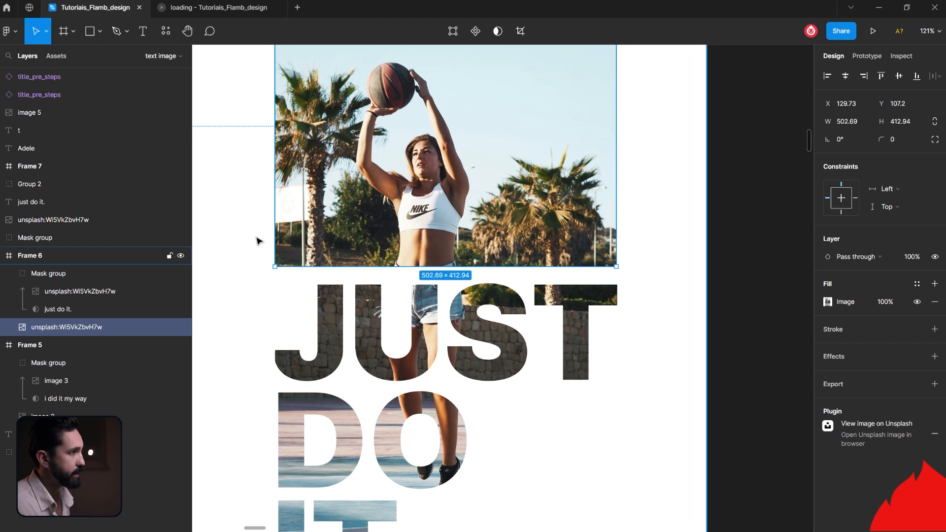
pyautogui.moveTo(275, 242); pyautogui.dragTo(276, 242)
# Show the rulers, add a vertical guide along the left edge of the "D", and trim the photo to it, about 495 px wide.
pyautogui.hotkey('shift', 'r')
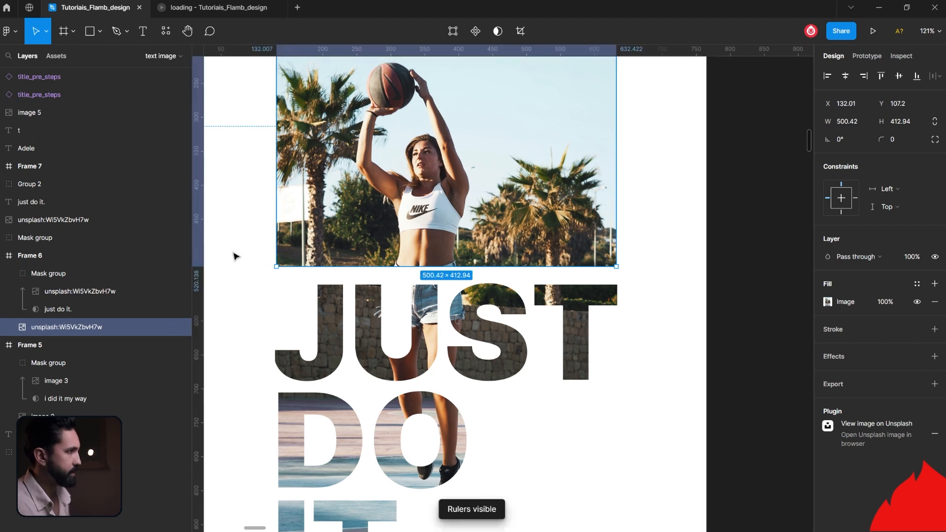
pyautogui.moveTo(208, 253); pyautogui.dragTo(279, 424)
pyautogui.click(359, 220)
pyautogui.scroll(1, 359, 220)
pyautogui.scroll(2, 359, 221)
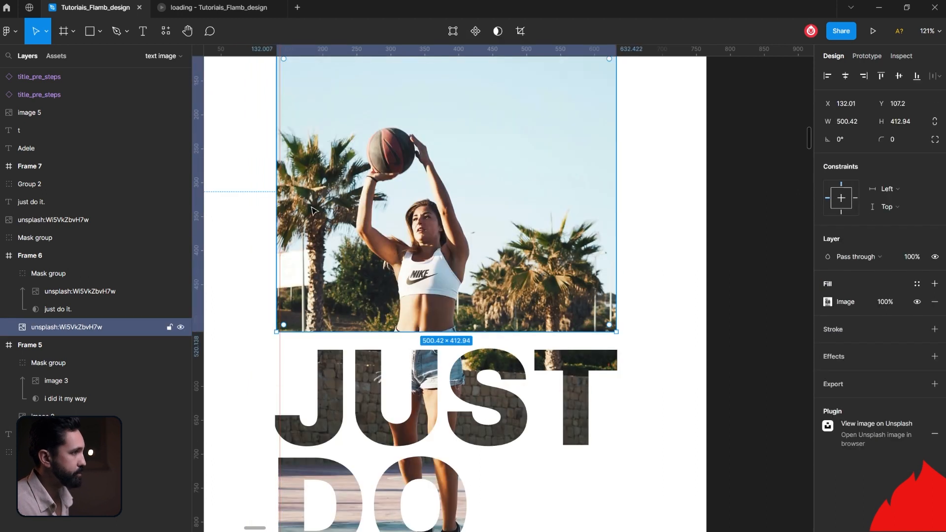
pyautogui.moveTo(277, 219); pyautogui.dragTo(278, 218)
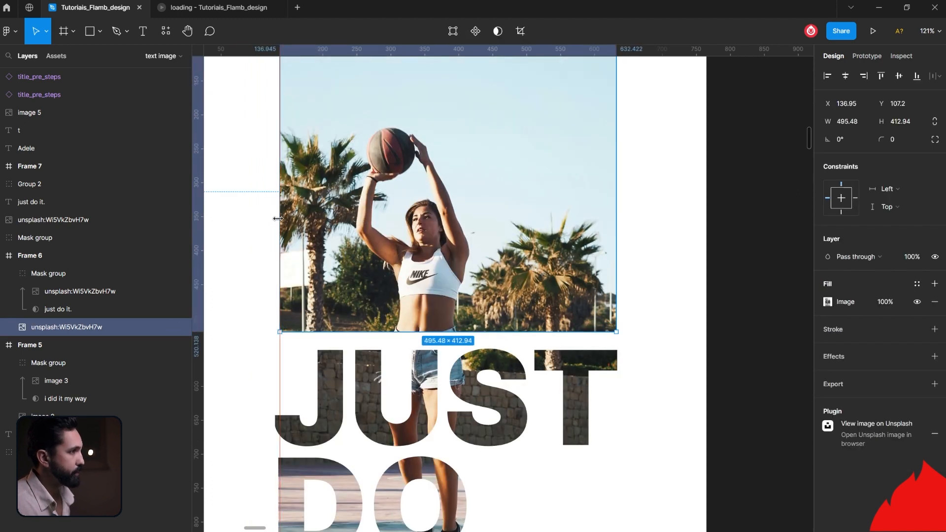
pyautogui.click(659, 327)
# Move the vertical guide out of Frame 6 onto the empty canvas beside it.
pyautogui.scroll(-2, 661, 327)
pyautogui.scroll(-3, 660, 327)
pyautogui.moveTo(457, 305); pyautogui.dragTo(310, 301)
# Move the red Nike swoosh into Frame 6, beside the word "IT." and in line with the photo's right edge.
pyautogui.scroll(-3, 724, 346)
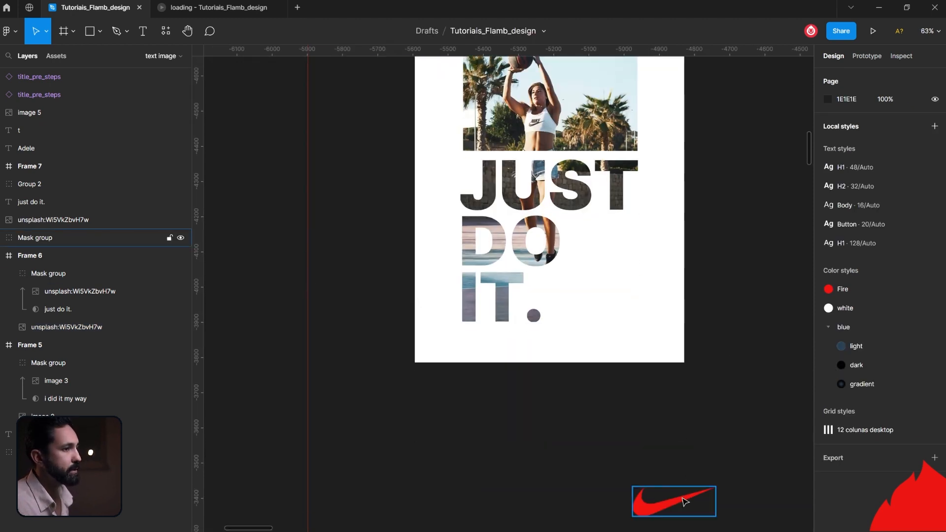
pyautogui.click(685, 501)
pyautogui.moveTo(624, 326); pyautogui.dragTo(606, 312)
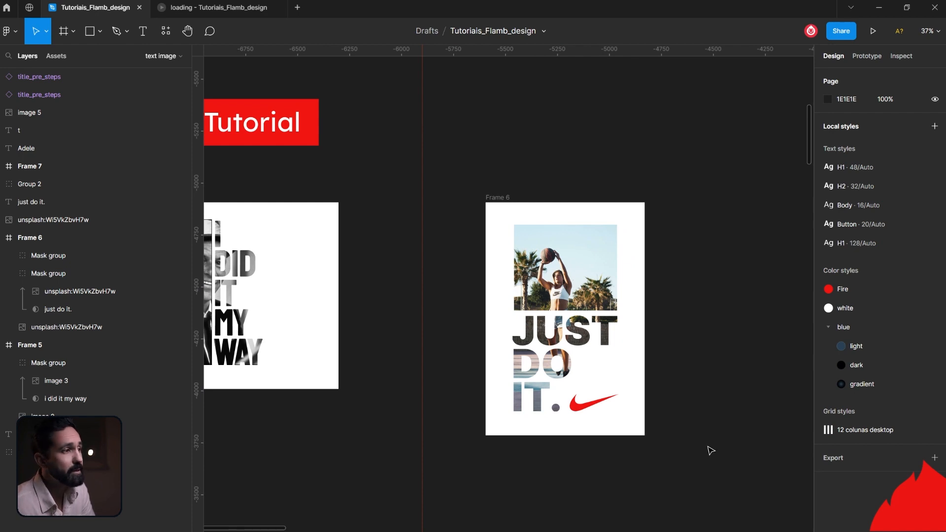
# Move the black-and-white Adele portrait from the elements row into Frame 7, centred vertically in the frame.
pyautogui.moveTo(680, 421); pyautogui.dragTo(628, 429)
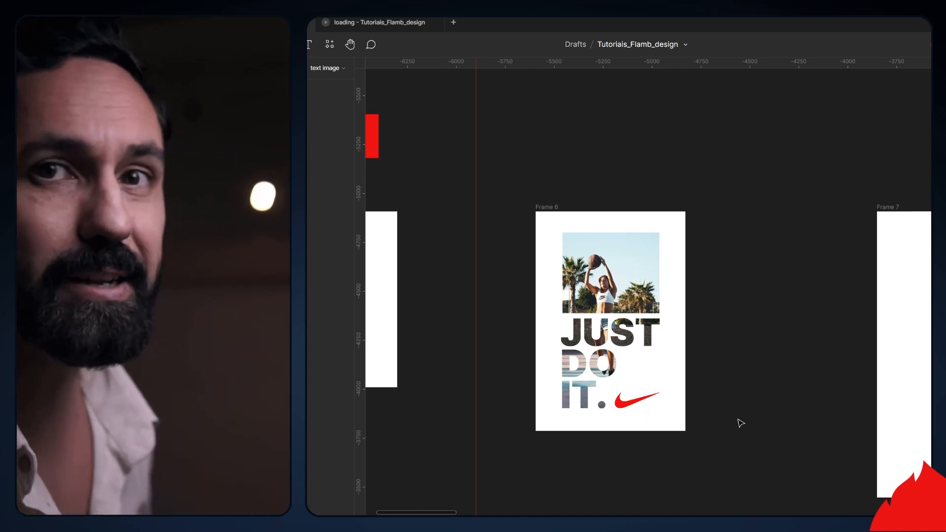
pyautogui.scroll(-2, 741, 422)
pyautogui.scroll(-2, 740, 422)
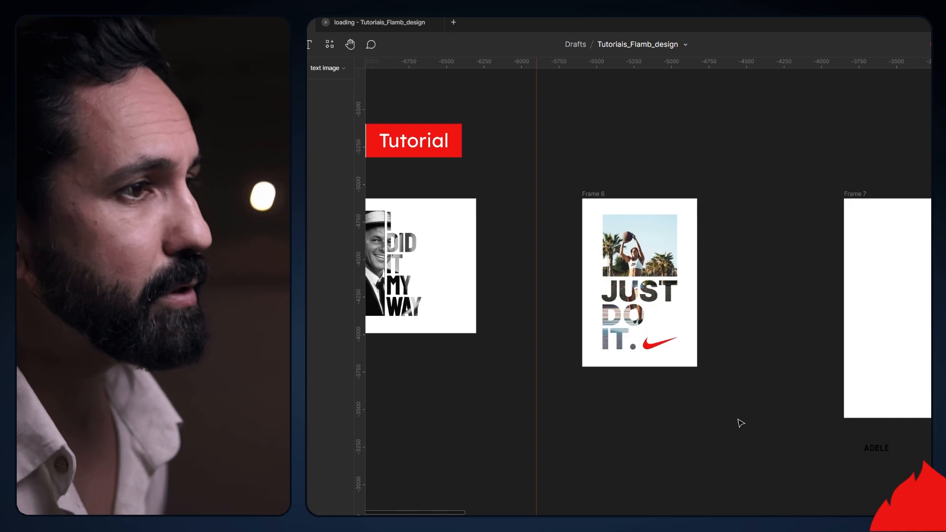
pyautogui.moveTo(758, 329); pyautogui.dragTo(629, 435)
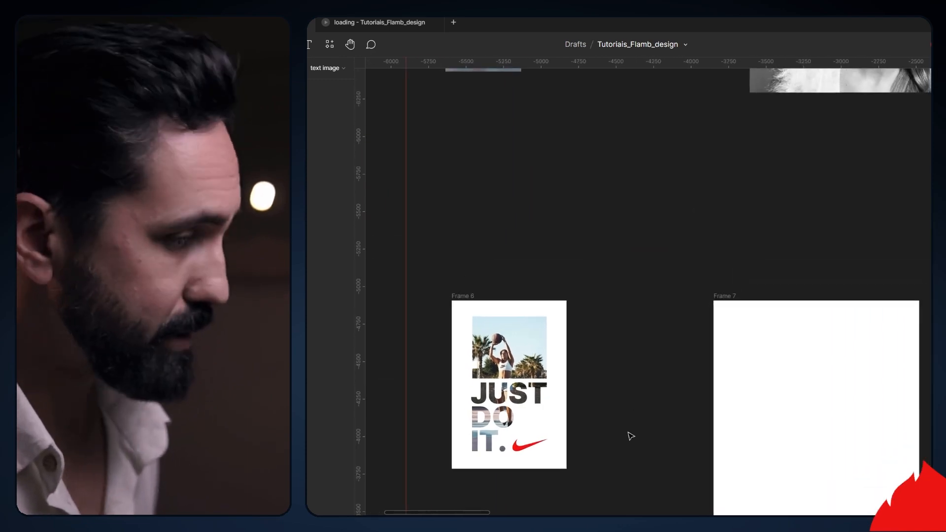
pyautogui.scroll(2, 631, 436)
pyautogui.scroll(-3, 627, 435)
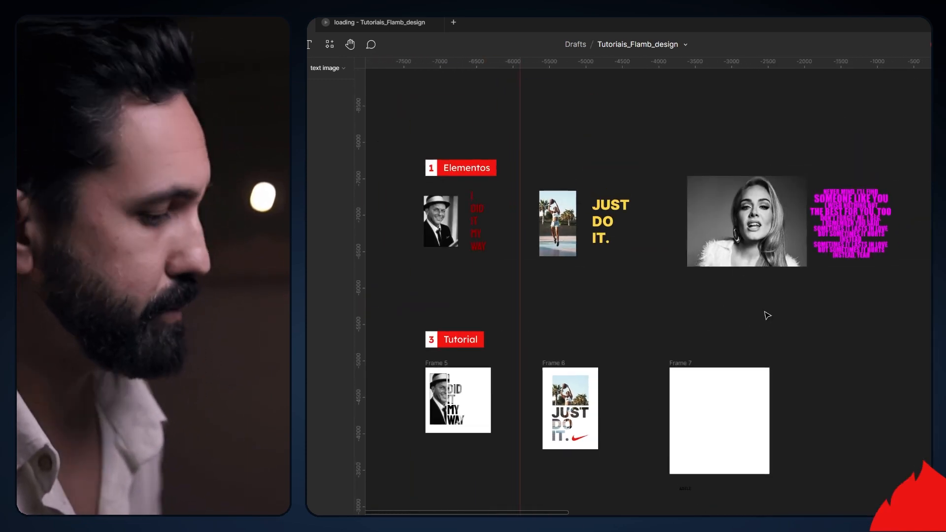
pyautogui.click(751, 218)
pyautogui.moveTo(611, 218); pyautogui.dragTo(574, 430)
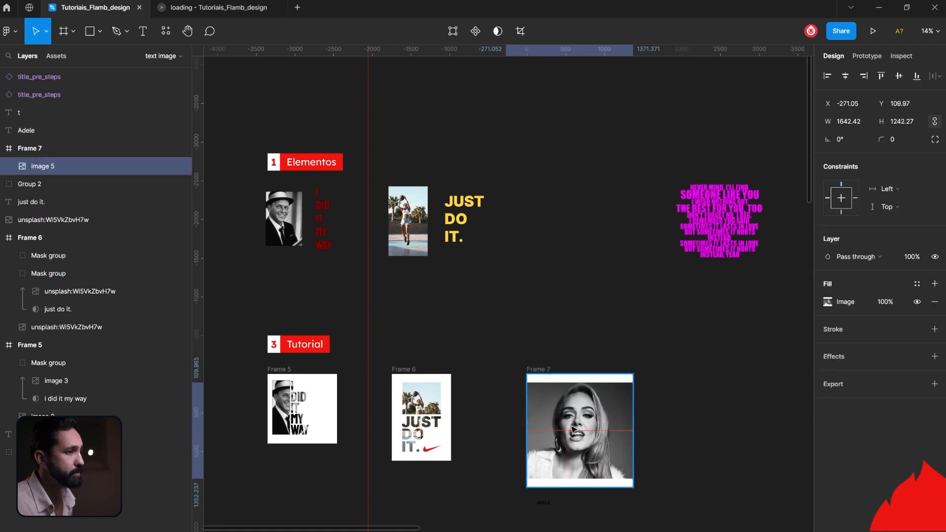
# Undo the portrait's move into Frame 7 and move the magenta lyrics block so it sits just above the portrait.
pyautogui.hotkey('ctrl', 'z')
pyautogui.click(711, 298)
pyautogui.click(717, 227)
pyautogui.moveTo(717, 226); pyautogui.dragTo(645, 197)
# Examine the font family and the size of individual lines in the magenta lyrics block.
pyautogui.scroll(4, 645, 198)
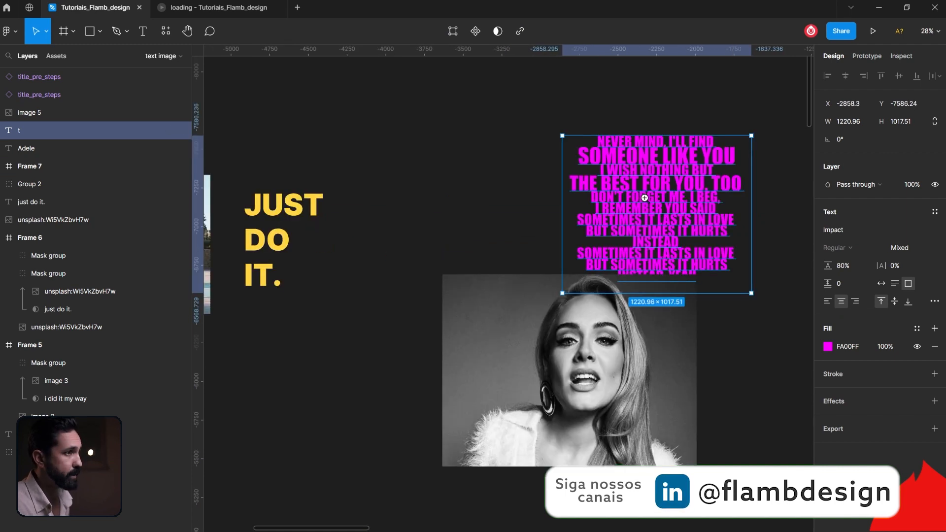
pyautogui.scroll(4, 666, 159)
pyautogui.doubleClick(665, 160)
pyautogui.click(739, 158)
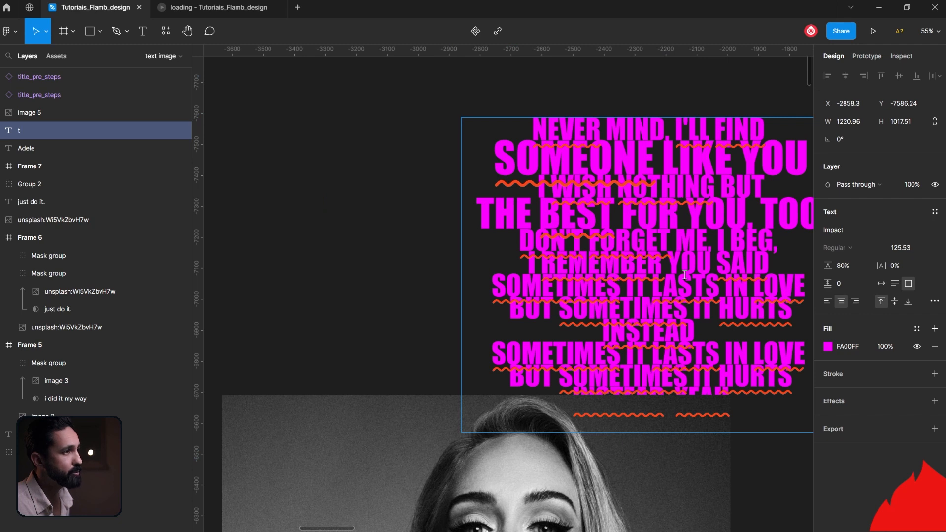
pyautogui.click(401, 255)
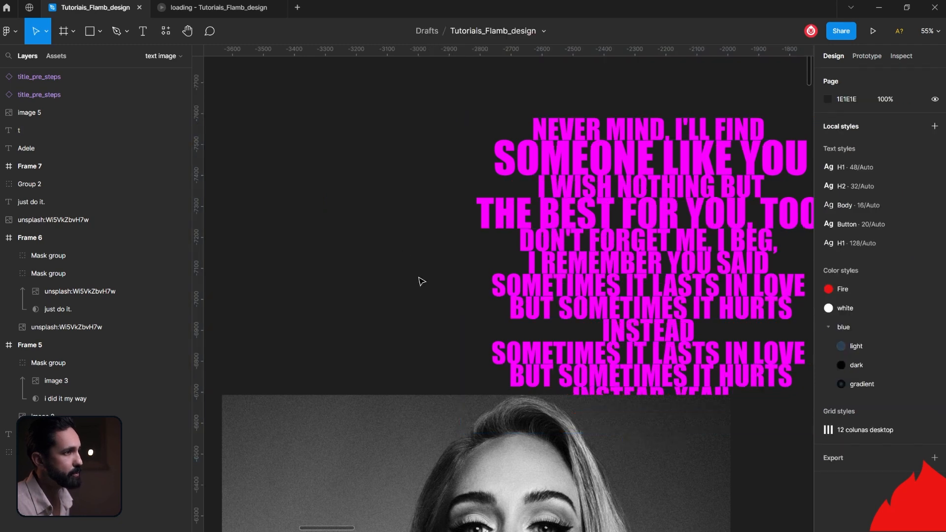
pyautogui.scroll(-5, 422, 281)
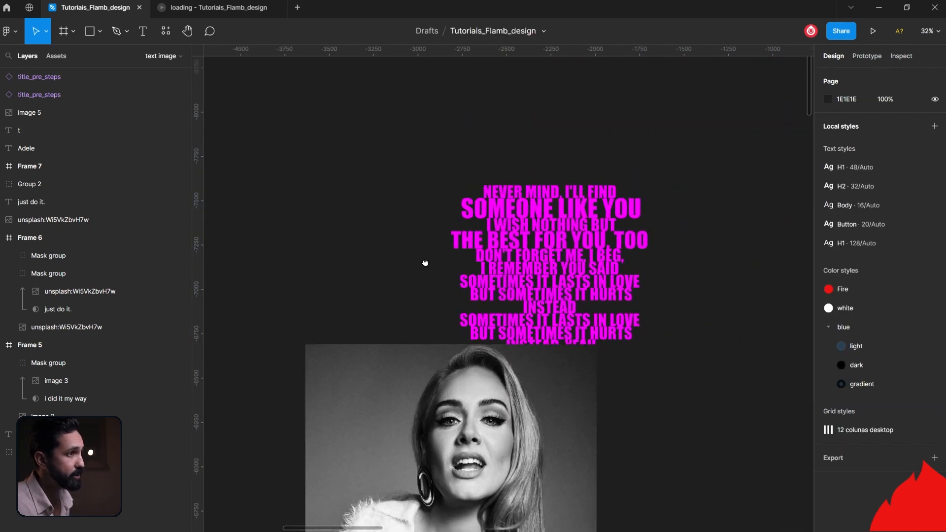
pyautogui.moveTo(425, 262); pyautogui.dragTo(510, 190)
pyautogui.click(659, 159)
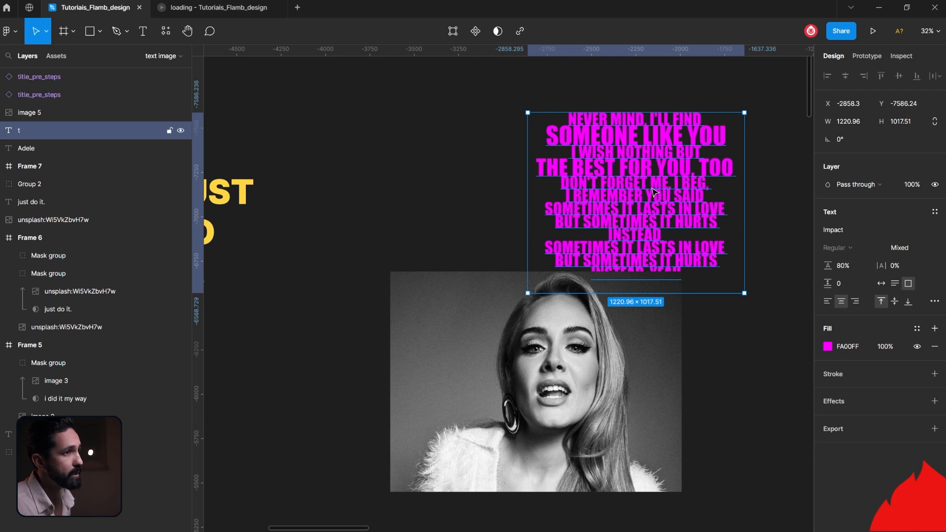
pyautogui.click(844, 232)
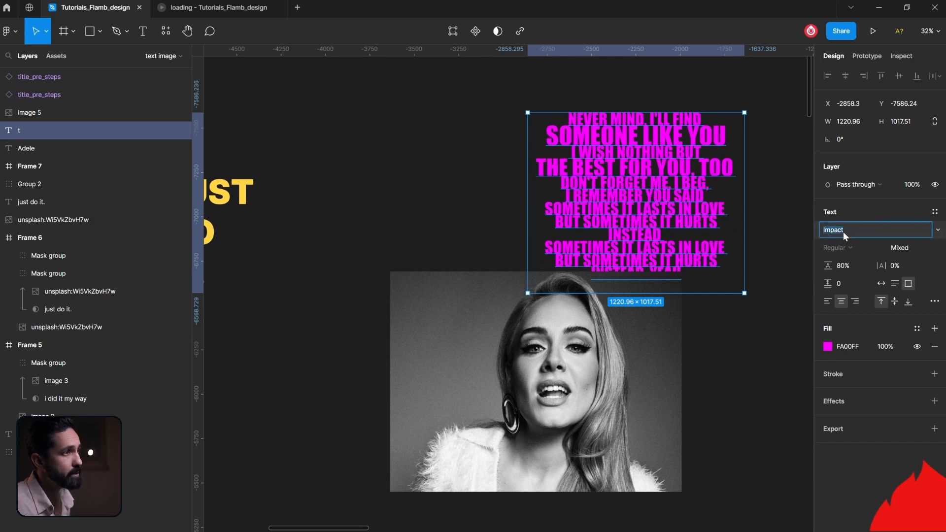
pyautogui.click(754, 247)
# Place the lyrics block over the Adele portrait, with the portrait scaled down to about 1338 × 1012 px and sent behind the text.
pyautogui.click(623, 183)
pyautogui.moveTo(616, 172); pyautogui.dragTo(523, 396)
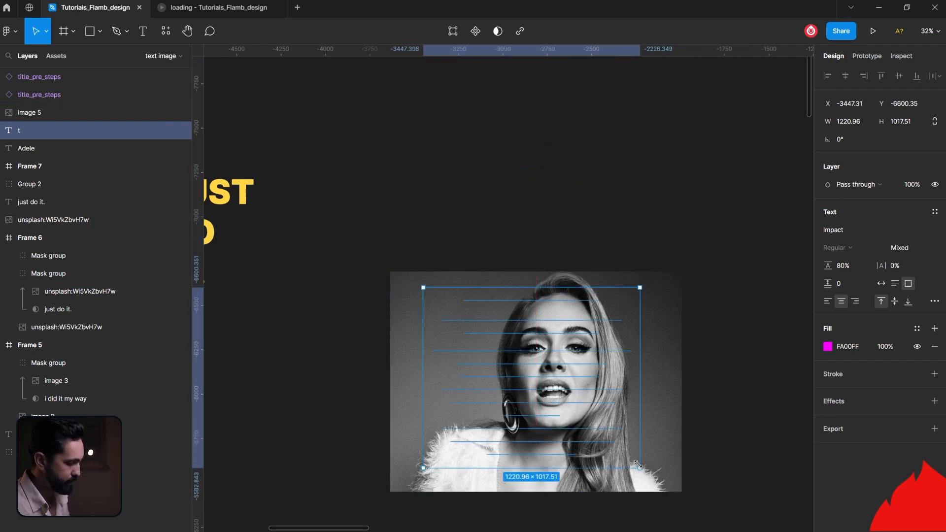
pyautogui.click(679, 384)
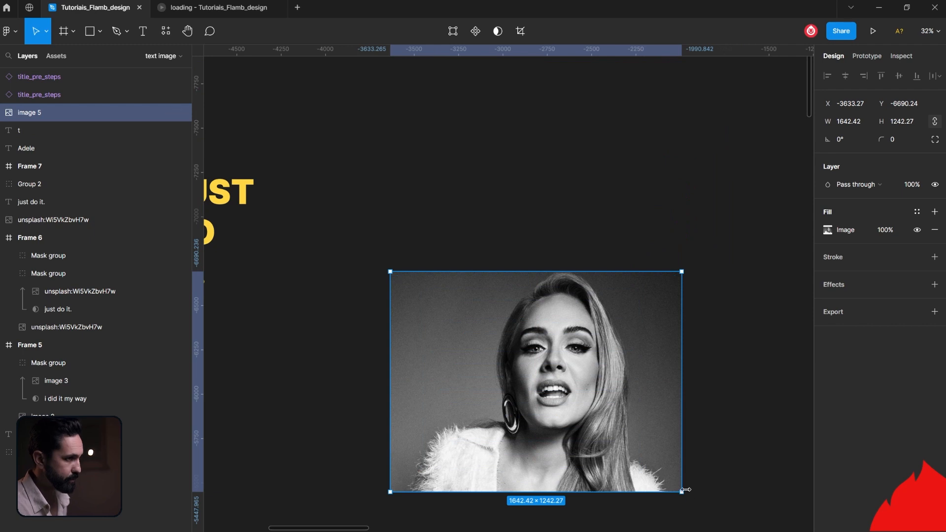
pyautogui.press('k')
pyautogui.moveTo(683, 492); pyautogui.dragTo(648, 465)
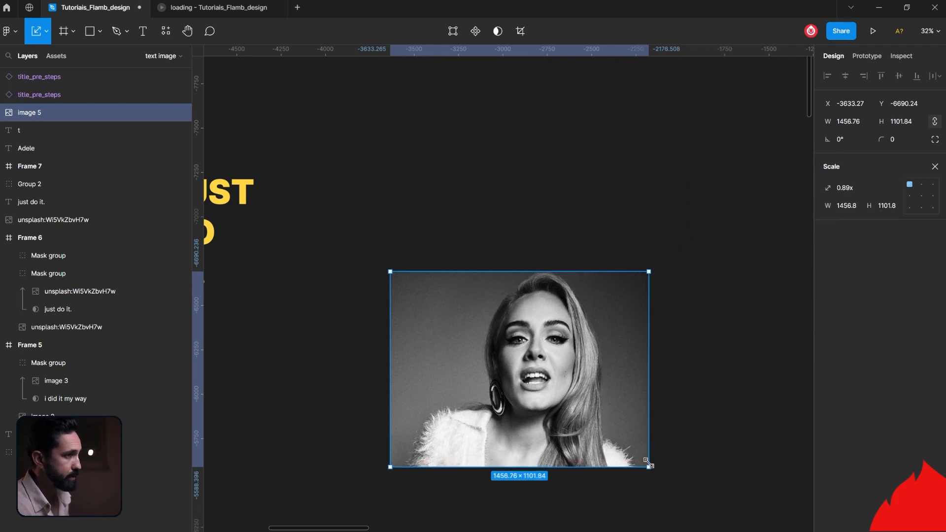
pyautogui.moveTo(389, 269); pyautogui.dragTo(409, 287)
pyautogui.hotkey('ctrl', 'shift', '[')
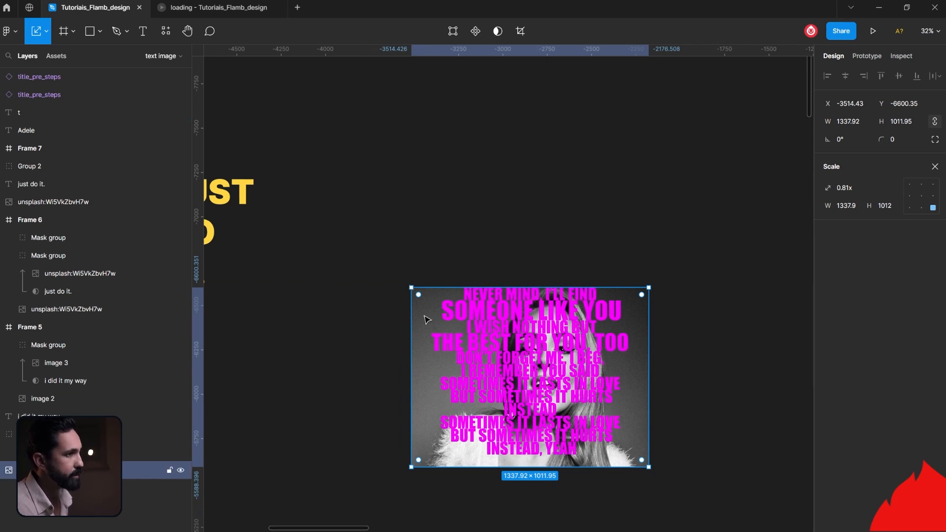
# Enlarge the portrait to about 1855 × 1403 px and reposition it so the face lies behind the lyrics.
pyautogui.moveTo(428, 325); pyautogui.dragTo(419, 313)
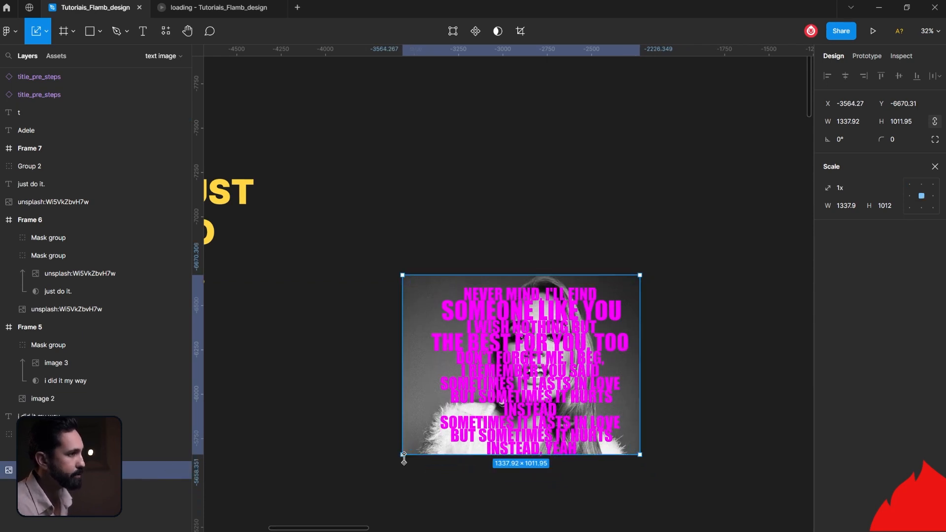
pyautogui.moveTo(402, 455); pyautogui.dragTo(332, 507)
pyautogui.moveTo(640, 274)
pyautogui.mouseDown()
pyautogui.moveTo(661, 258)
pyautogui.moveTo(653, 295)
pyautogui.moveTo(658, 270)
pyautogui.mouseUp()
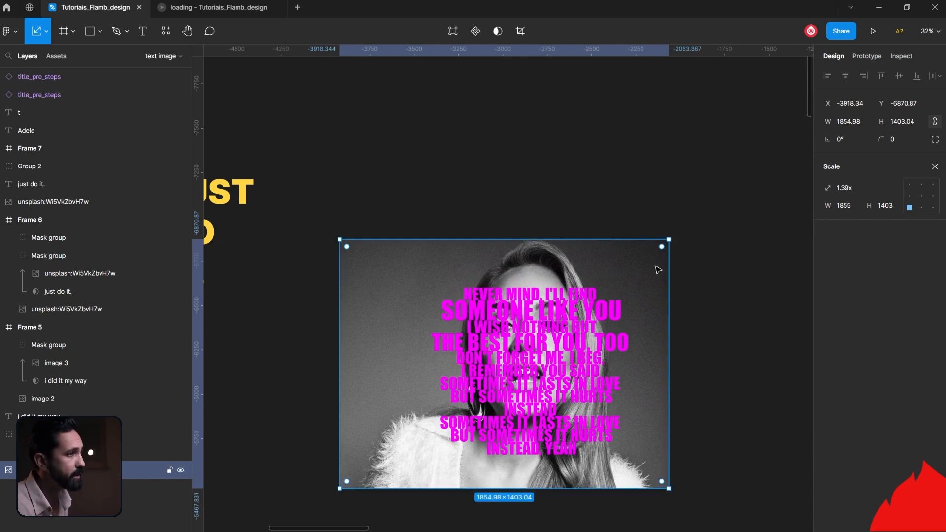
pyautogui.moveTo(654, 281); pyautogui.dragTo(654, 270)
pyautogui.click(708, 300)
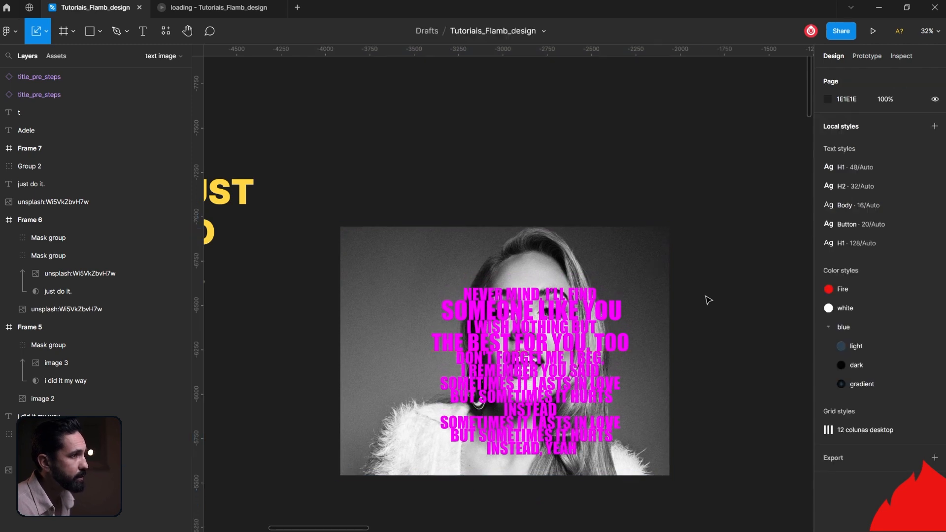
# Send the lyrics behind the portrait and use them as a mask on the photo.
pyautogui.click(600, 327)
pyautogui.press('[')
pyautogui.keyDown('shift'); pyautogui.click(544, 373); pyautogui.keyUp('shift')
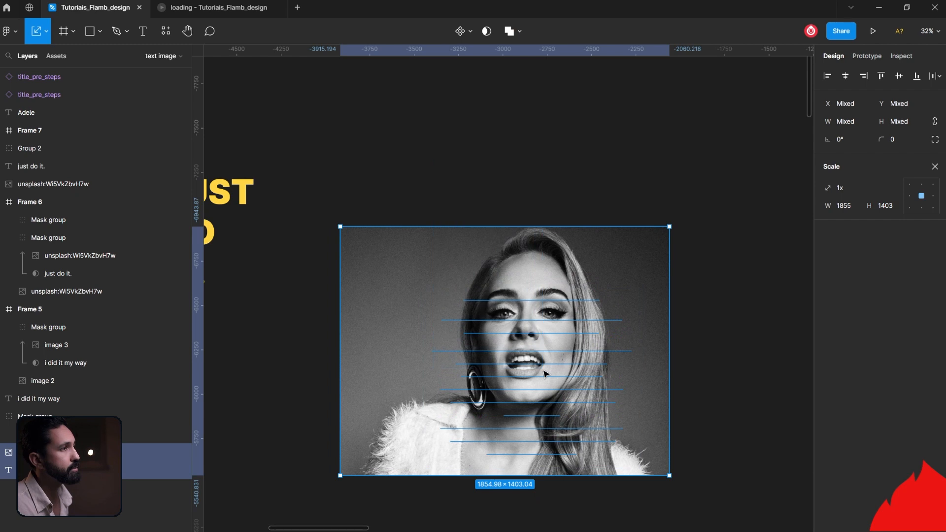
pyautogui.click(487, 31)
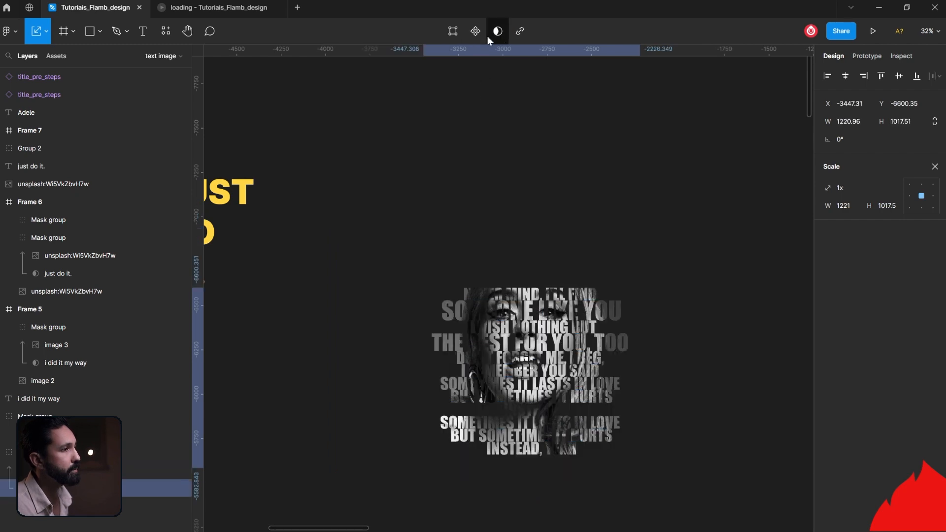
pyautogui.click(666, 373)
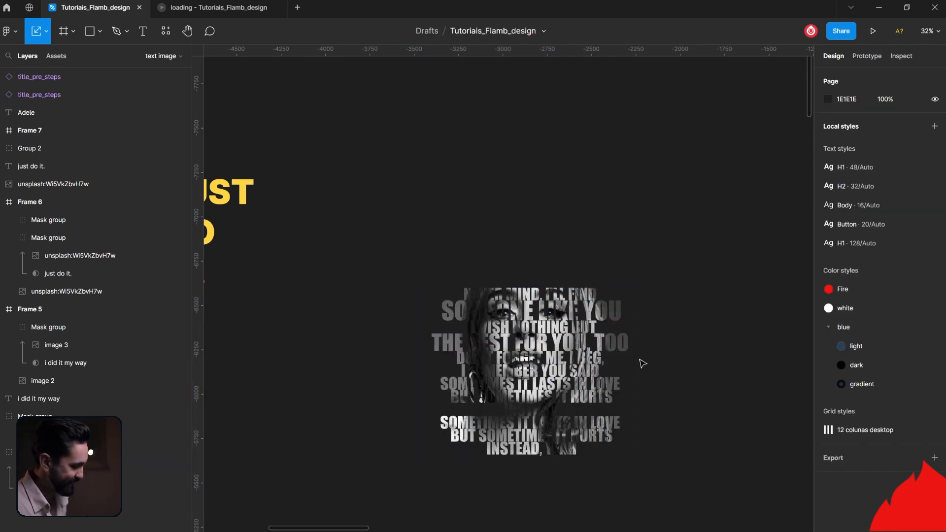
# Move the masked lyrics portrait from the elements row into Frame 7, centred horizontally.
pyautogui.scroll(5, 573, 337)
pyautogui.scroll(1, 575, 337)
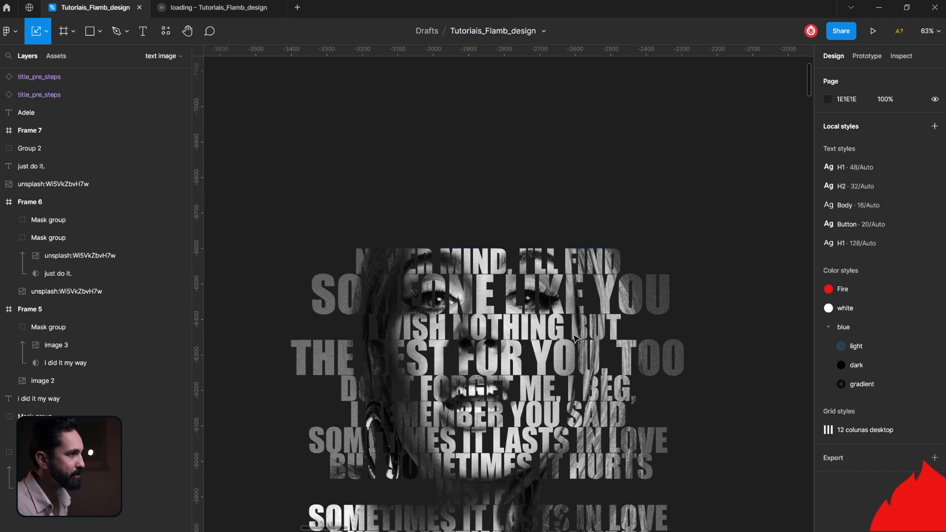
pyautogui.scroll(-2, 575, 338)
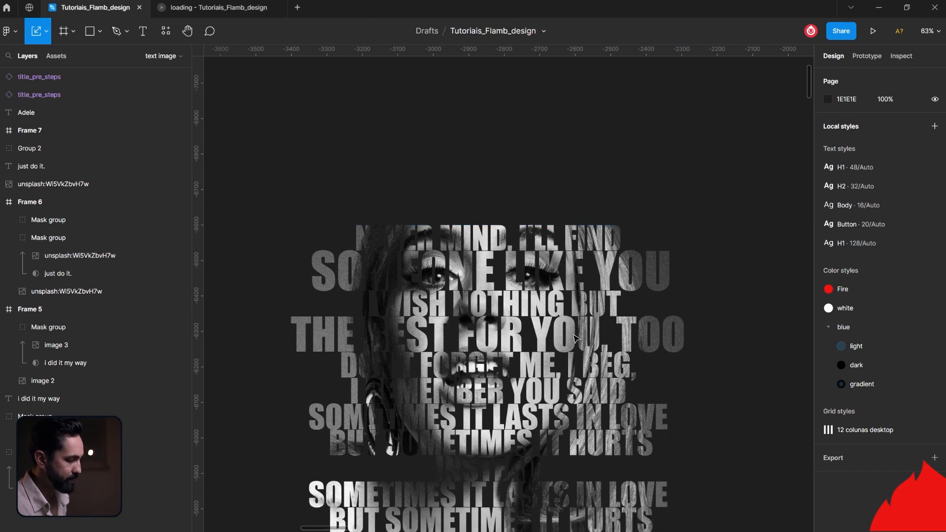
pyautogui.scroll(-8, 575, 338)
pyautogui.moveTo(518, 300); pyautogui.dragTo(490, 441)
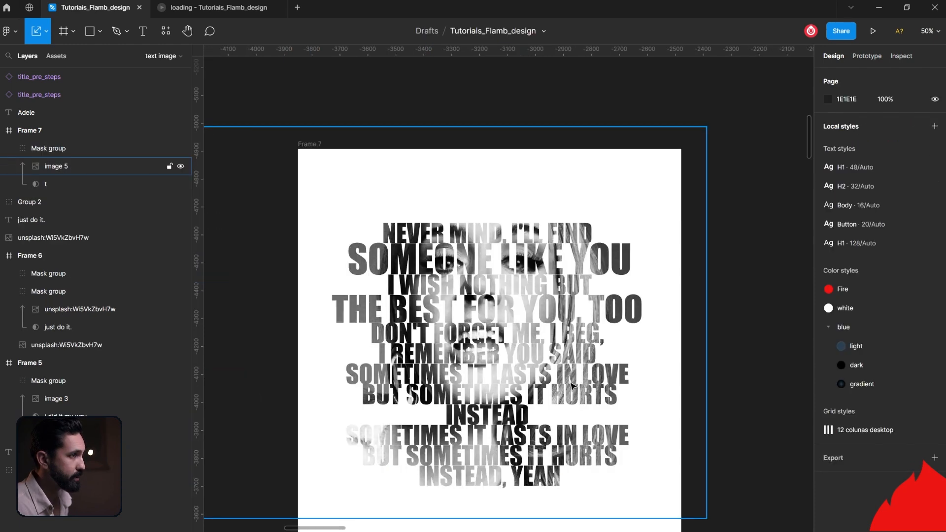
pyautogui.scroll(1, 572, 386)
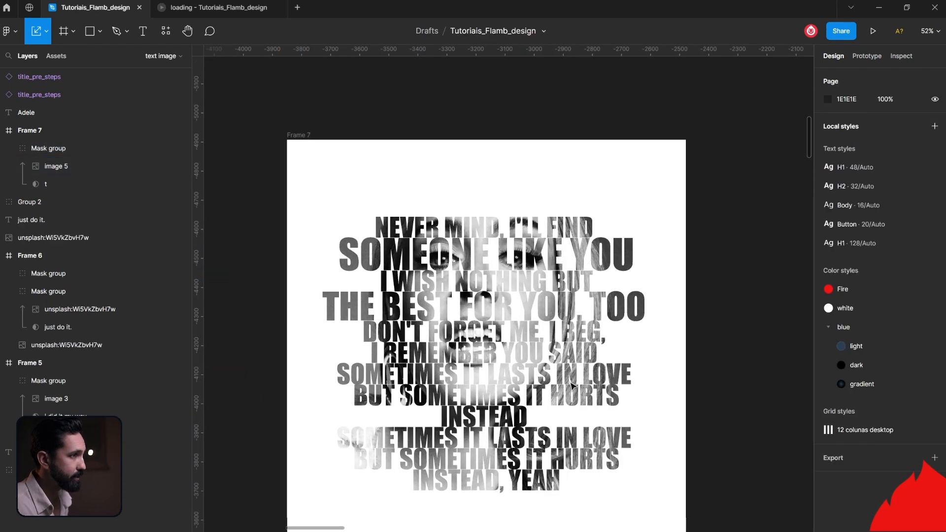
# Place the "ADELE" title horizontally centred near the lower edge of Frame 7 and shift the masked lyrics slightly up.
pyautogui.scroll(-3, 571, 387)
pyautogui.moveTo(448, 463); pyautogui.dragTo(525, 419)
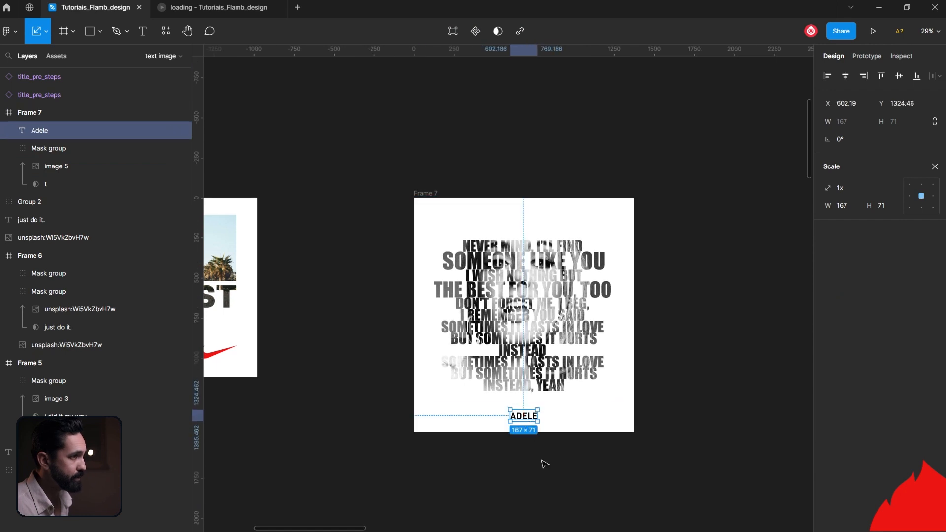
pyautogui.click(560, 497)
pyautogui.scroll(1, 531, 367)
pyautogui.moveTo(531, 367); pyautogui.dragTo(531, 352)
pyautogui.click(636, 292)
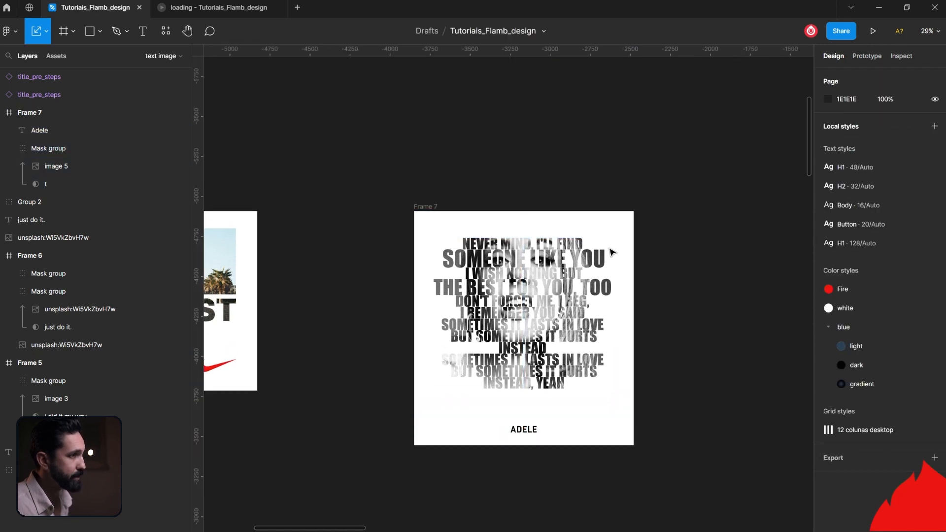
# Inspect the fill colour of Frame 7 and the image fill of the masked portrait.
pyautogui.click(434, 206)
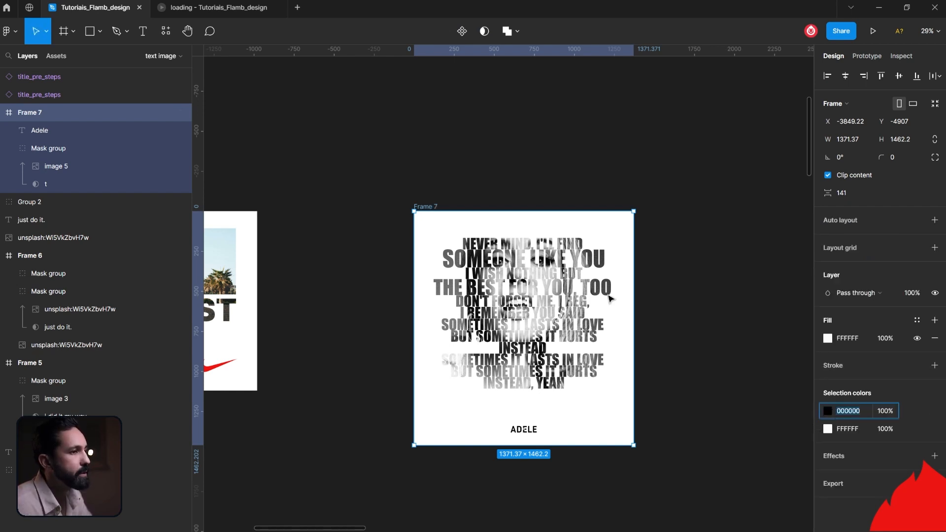
pyautogui.click(827, 338)
pyautogui.moveTo(691, 317); pyautogui.dragTo(626, 290)
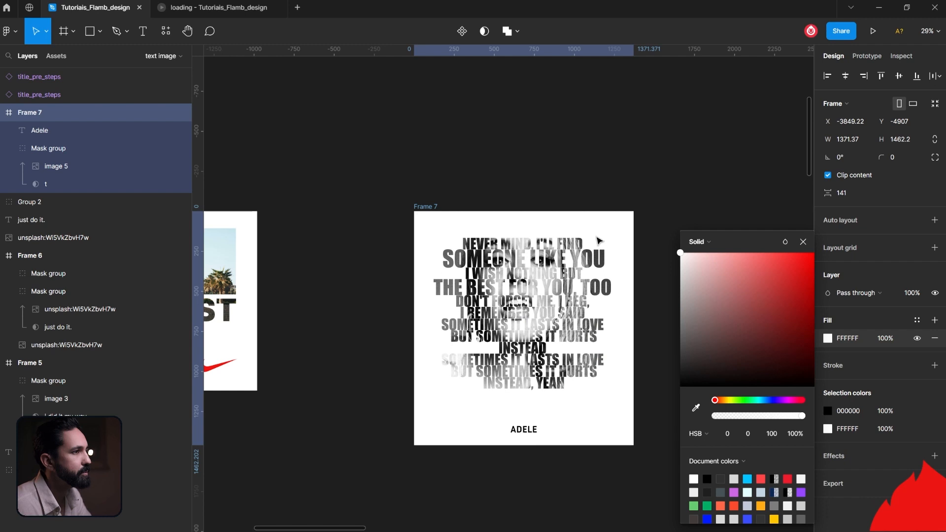
pyautogui.click(589, 168)
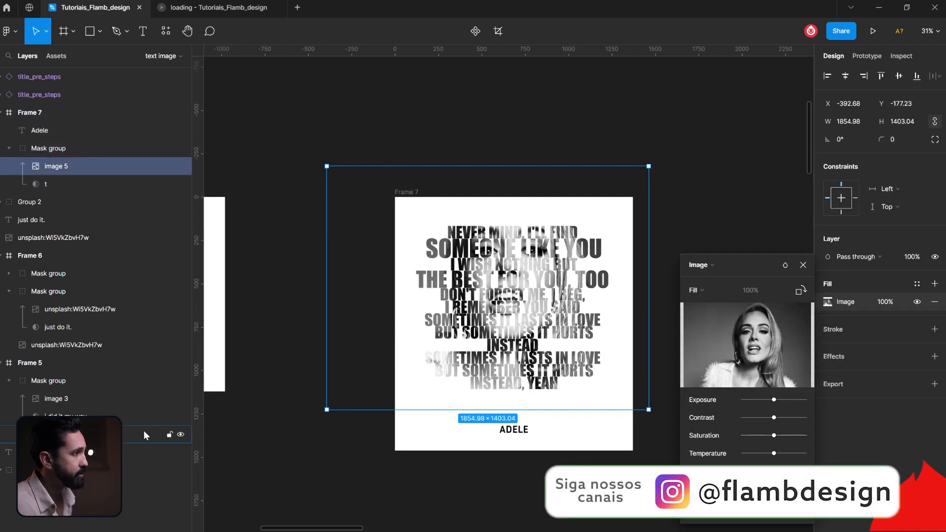
# Try a line break within "IN" in the first "SOMETIMES IT LASTS IN LOVE" line of the masked lyrics, and remove it.
pyautogui.click(44, 184)
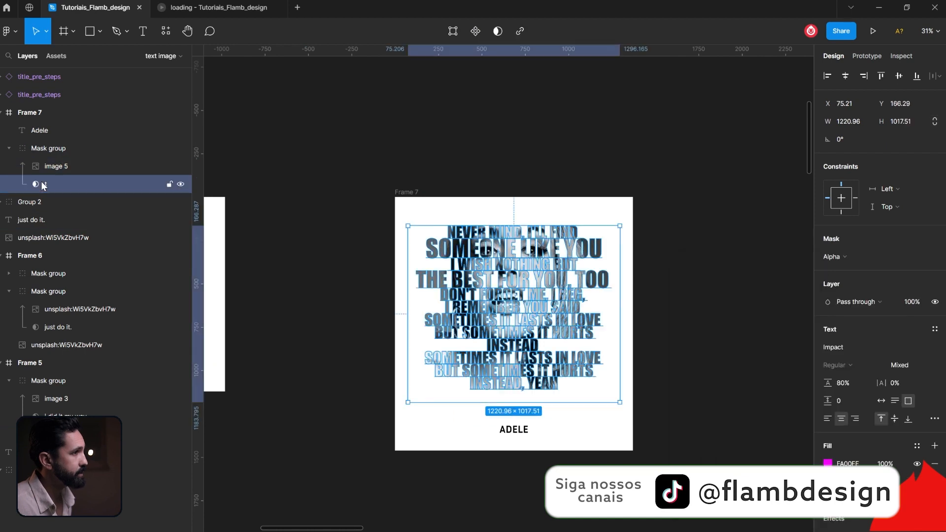
pyautogui.doubleClick(560, 320)
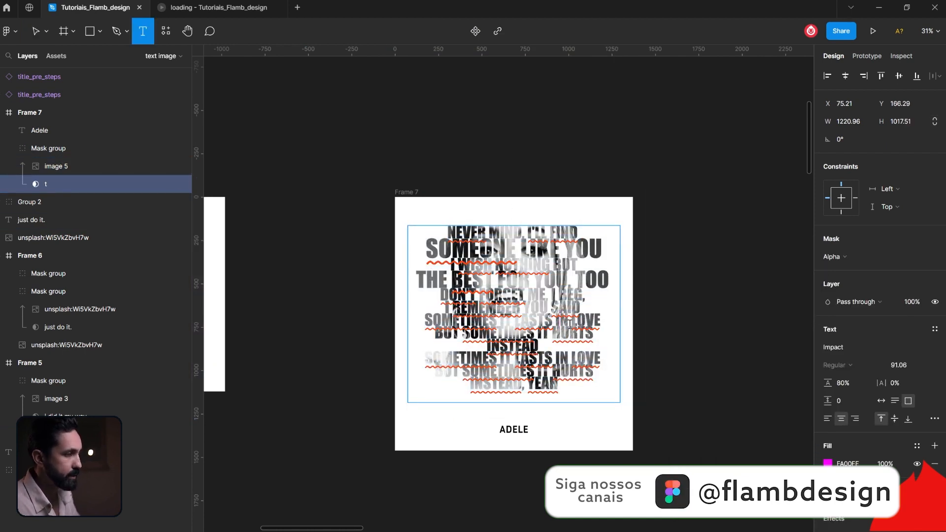
pyautogui.press('Return')
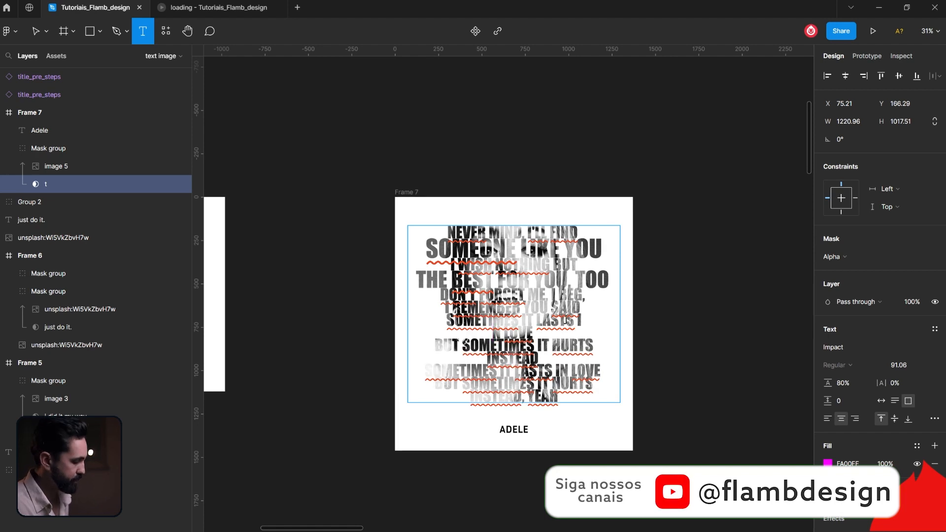
pyautogui.press('BackSpace')
pyautogui.moveTo(541, 345); pyautogui.dragTo(485, 345)
# Set the font size of the second "SOMETIMES IT LASTS IN LOVE" line in the masked lyrics to 135.
pyautogui.moveTo(426, 360); pyautogui.dragTo(575, 358)
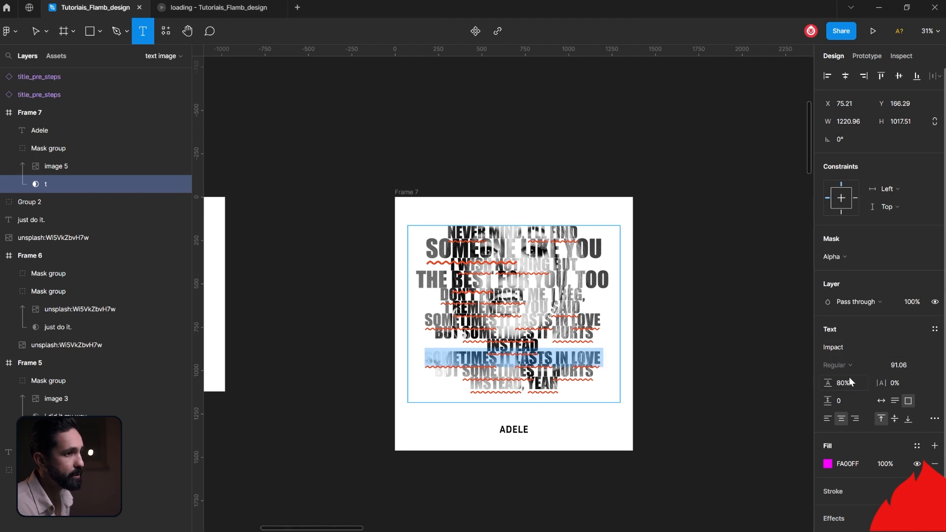
pyautogui.moveTo(887, 371); pyautogui.dragTo(935, 367)
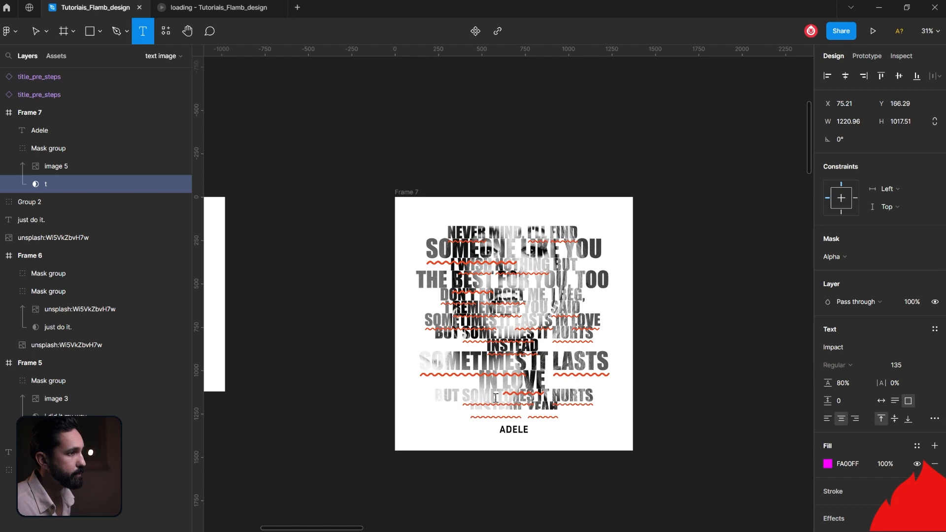
pyautogui.click(397, 369)
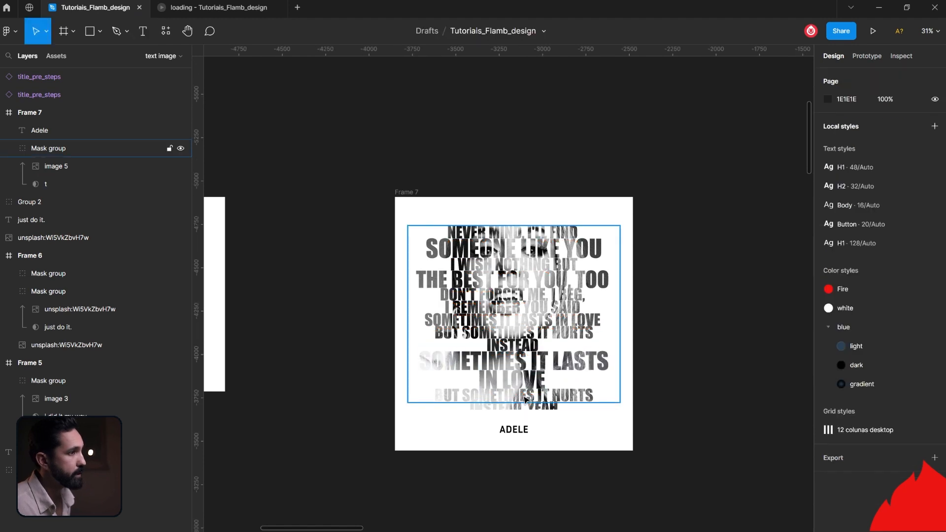
pyautogui.click(525, 398)
pyautogui.click(707, 390)
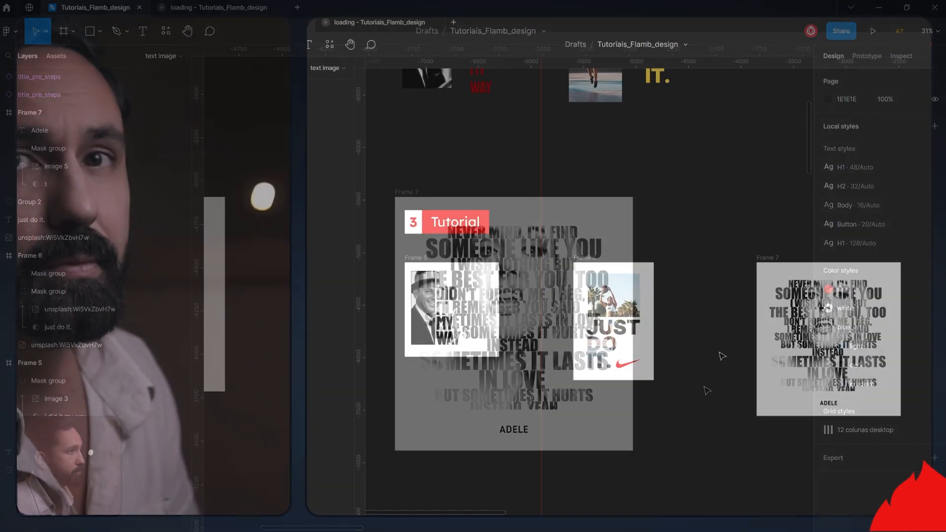